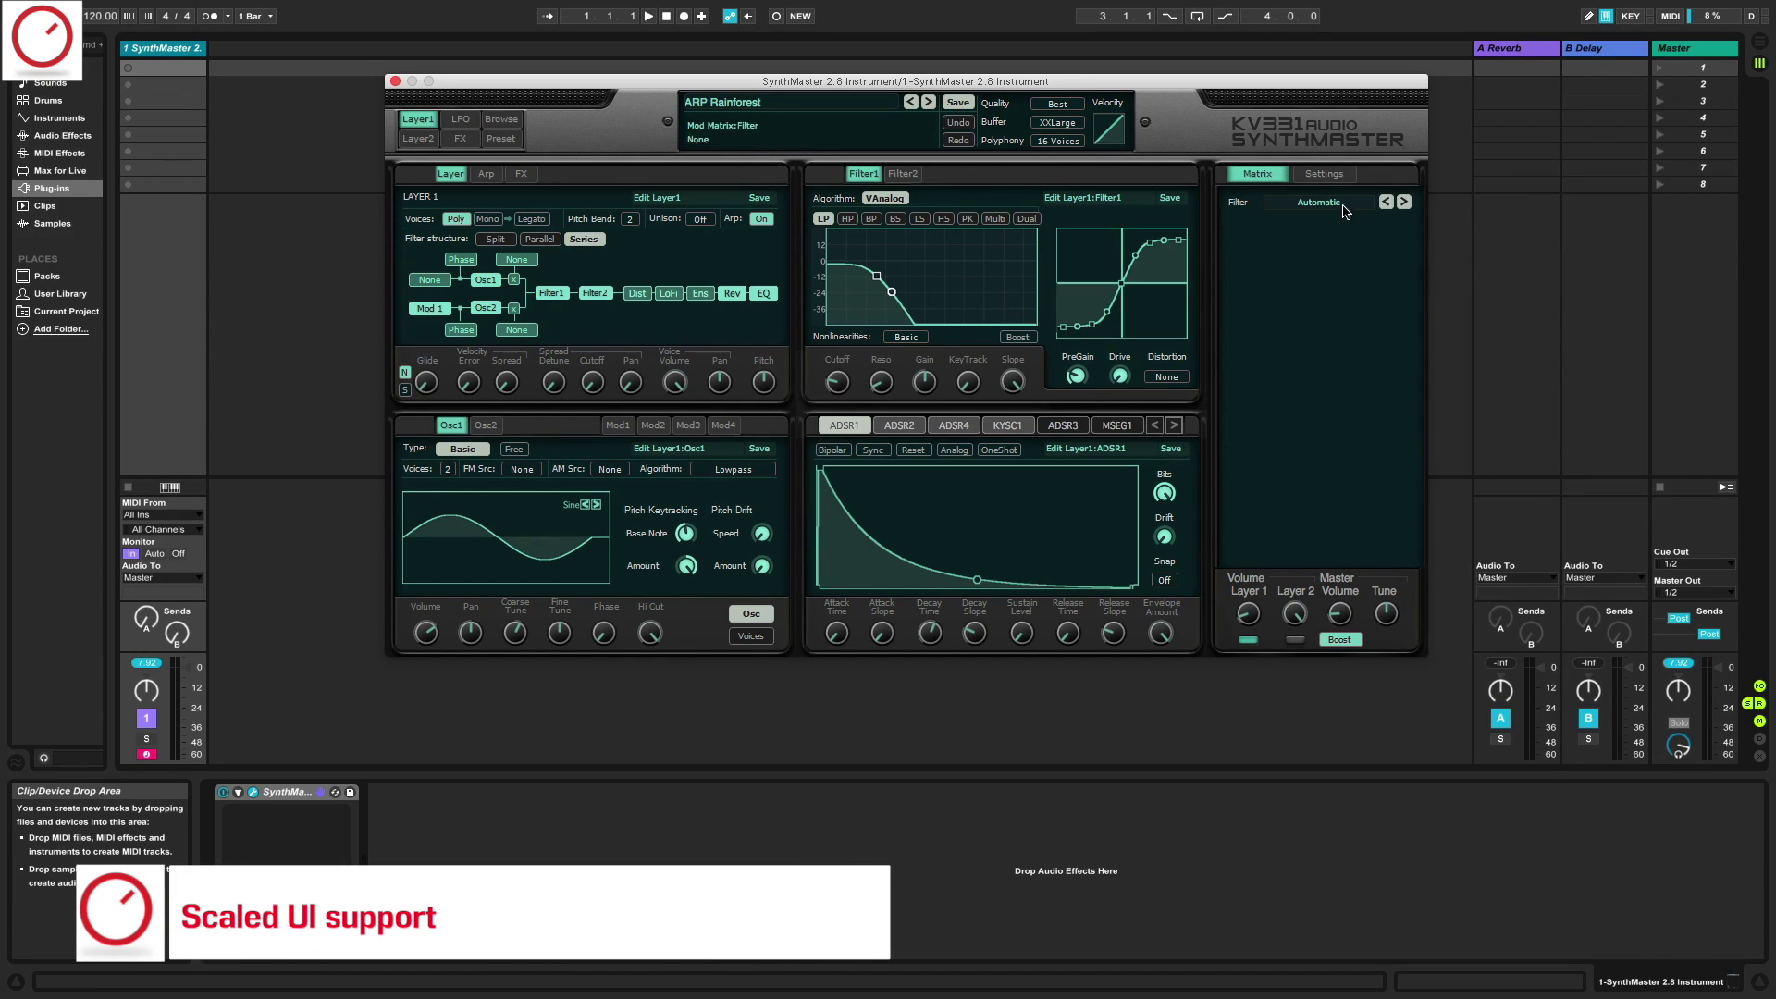
- Switch the global skin to Default Skin-120% and reposition the enlarged plug-in window
left_click(1321, 176)
left_click(1343, 211)
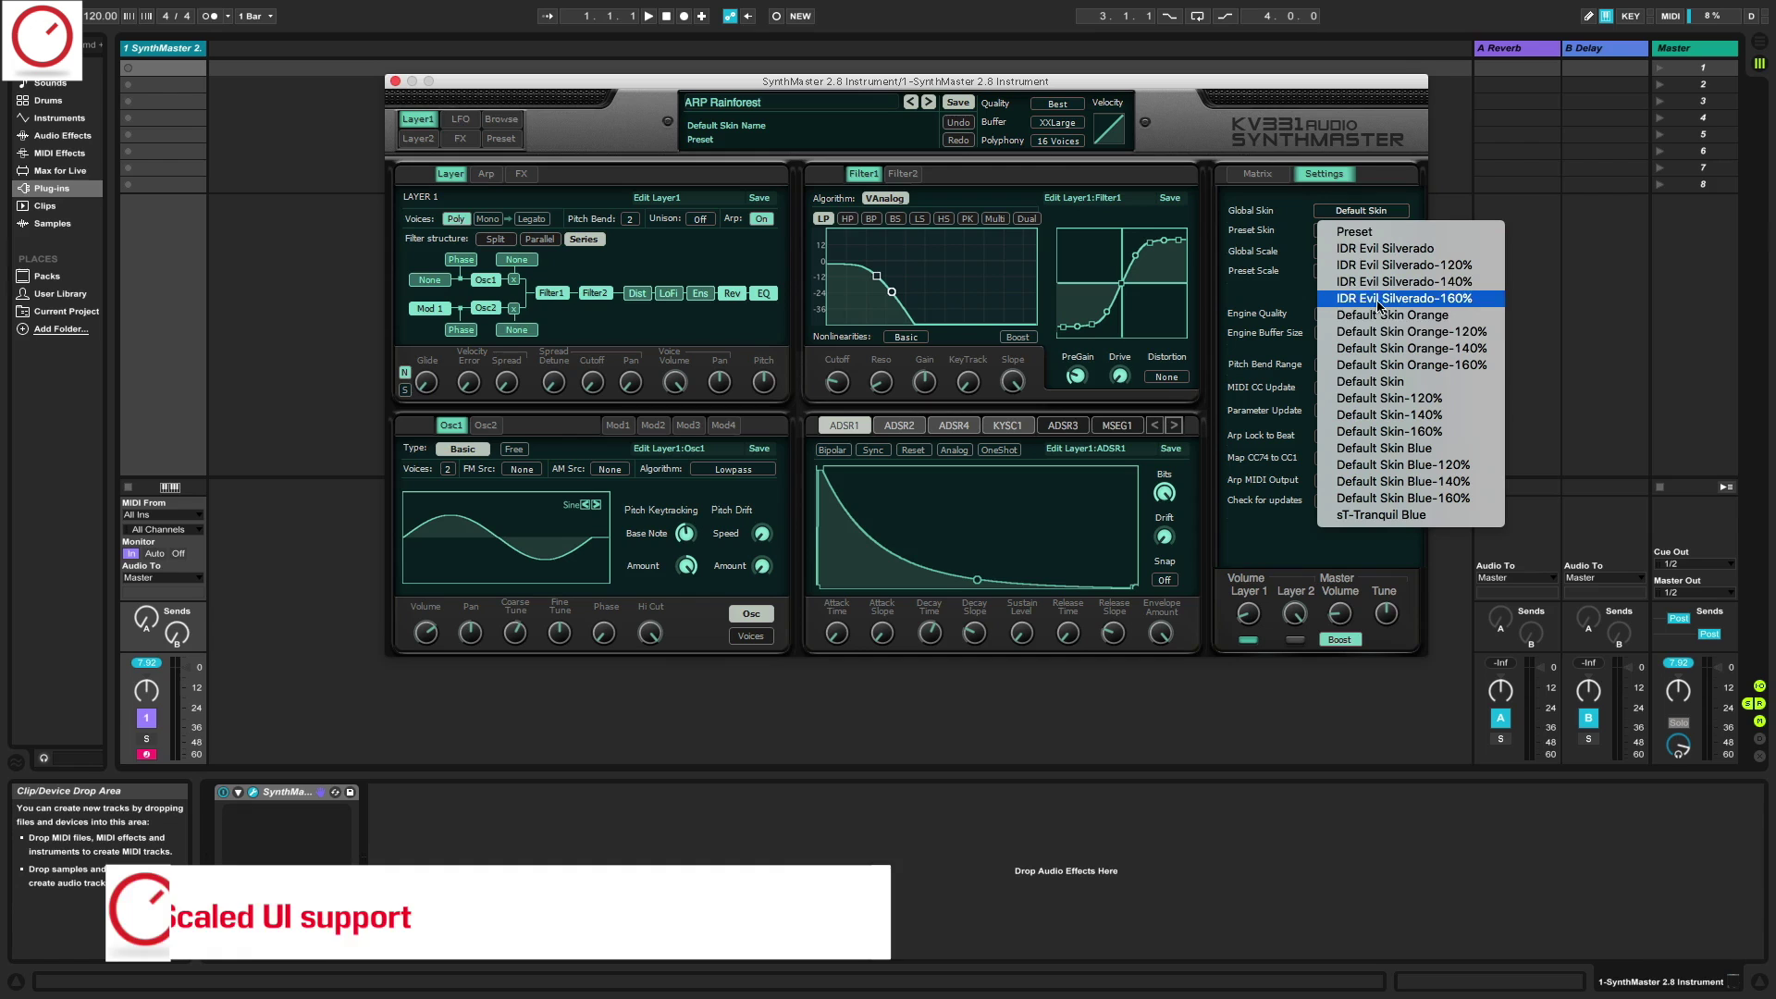
left_click(1397, 398)
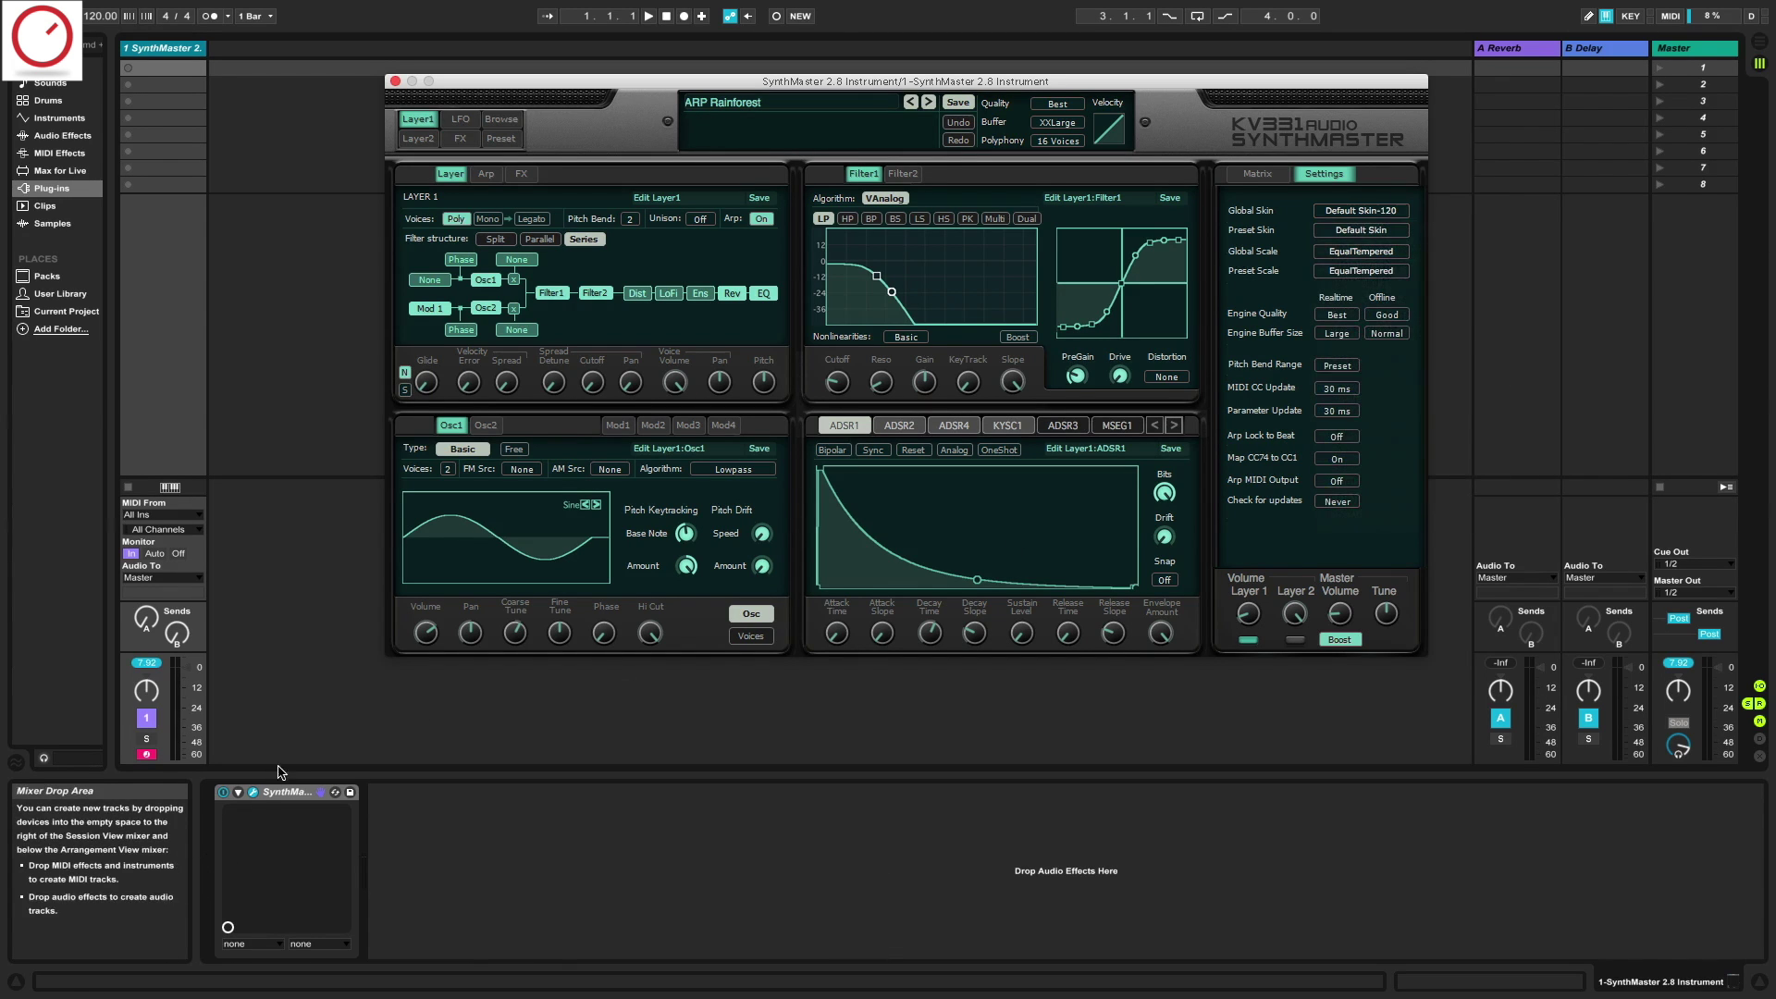
left_click(255, 794)
left_click(254, 793)
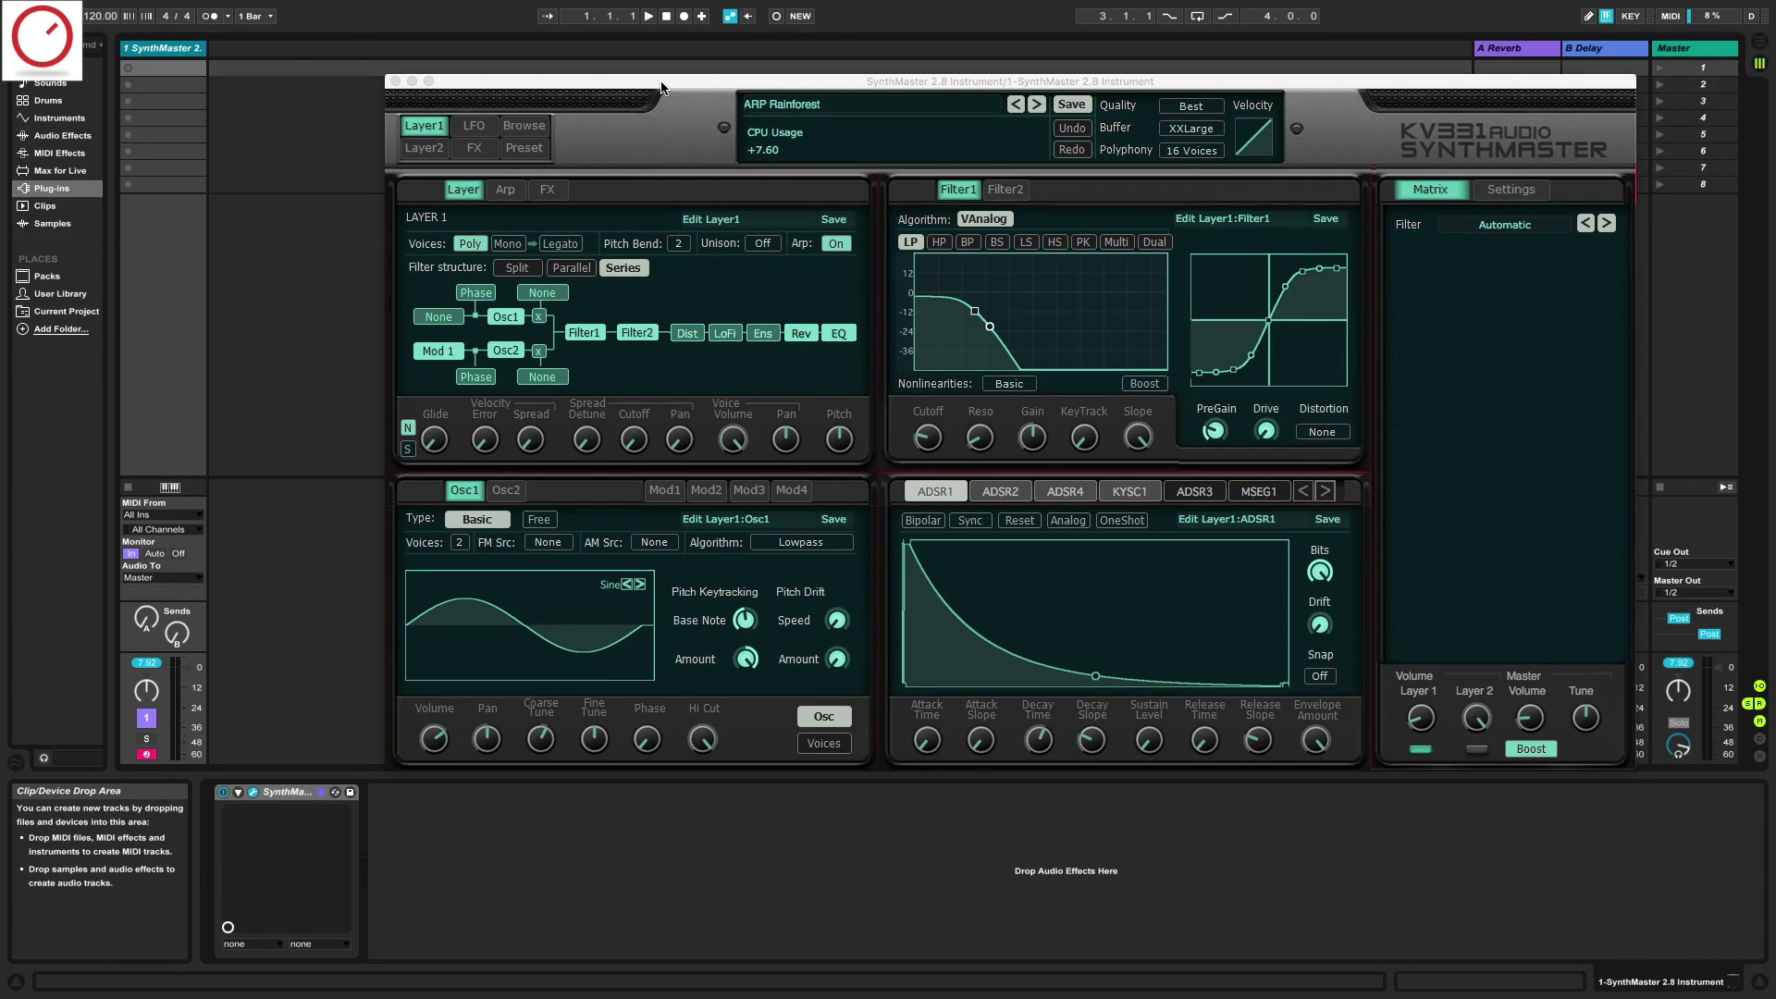
left_click_drag(657, 83, 557, 60)
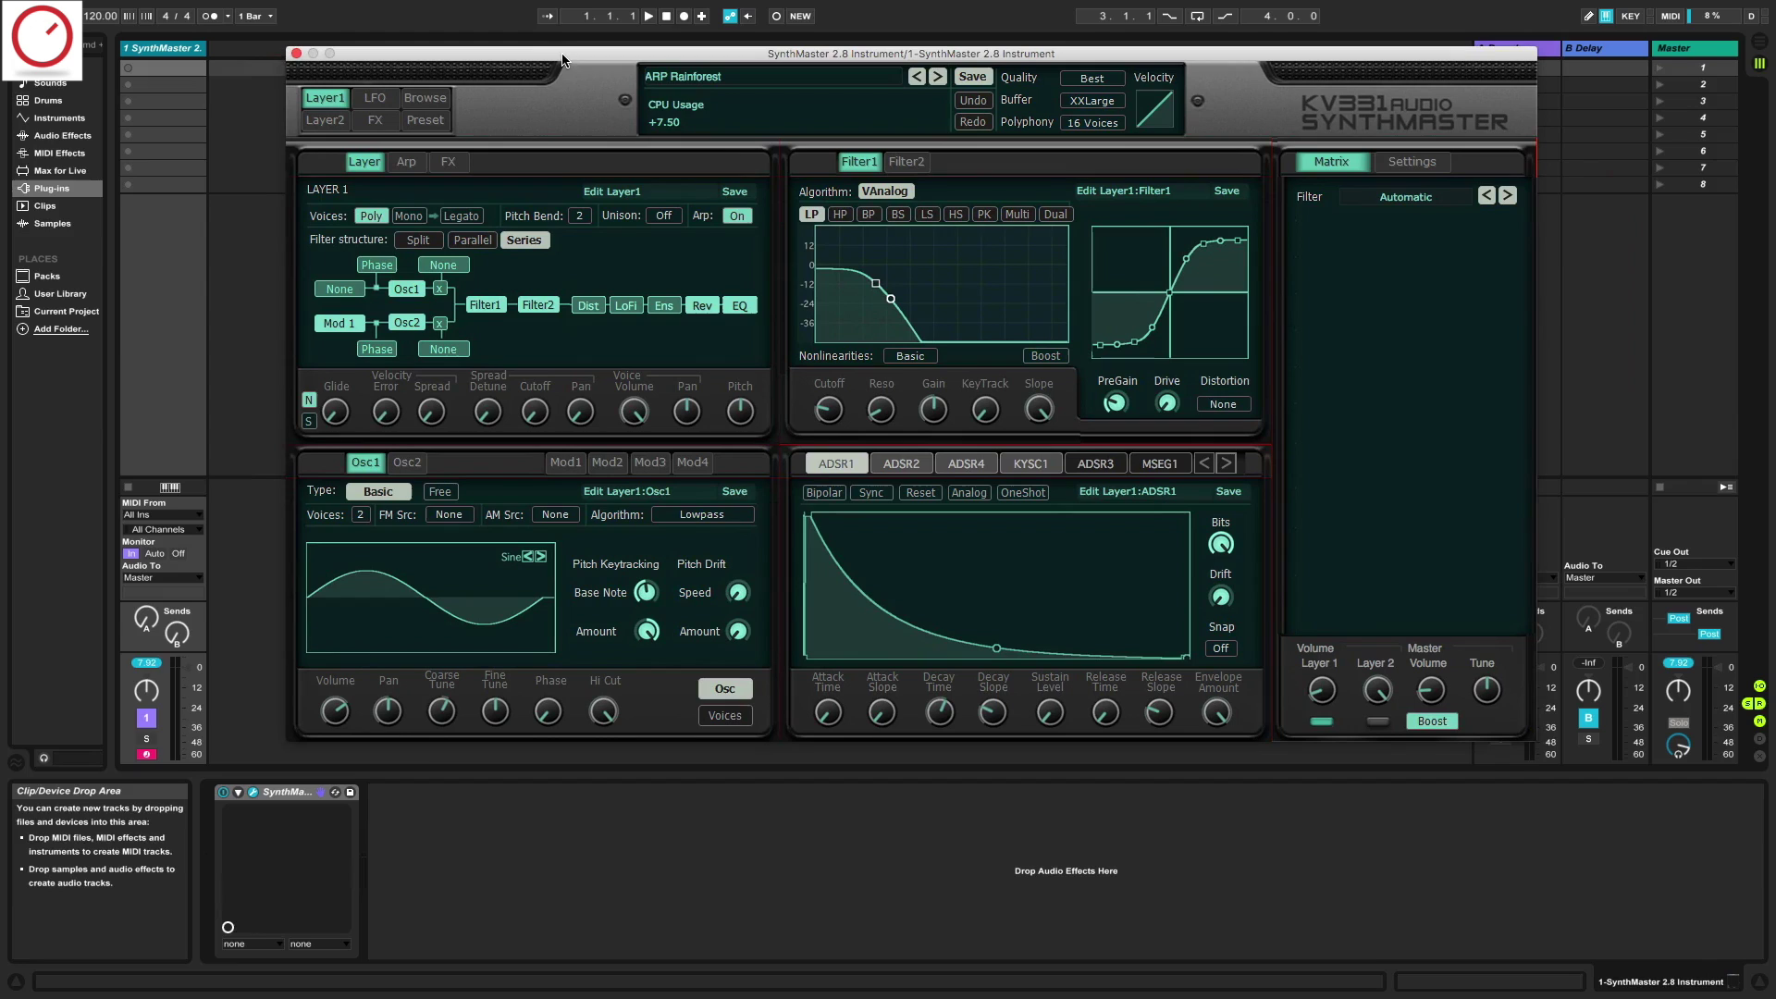
- Switch the global skin to Default Skin-140% and shift the window left to reveal the mixer
left_click(1412, 162)
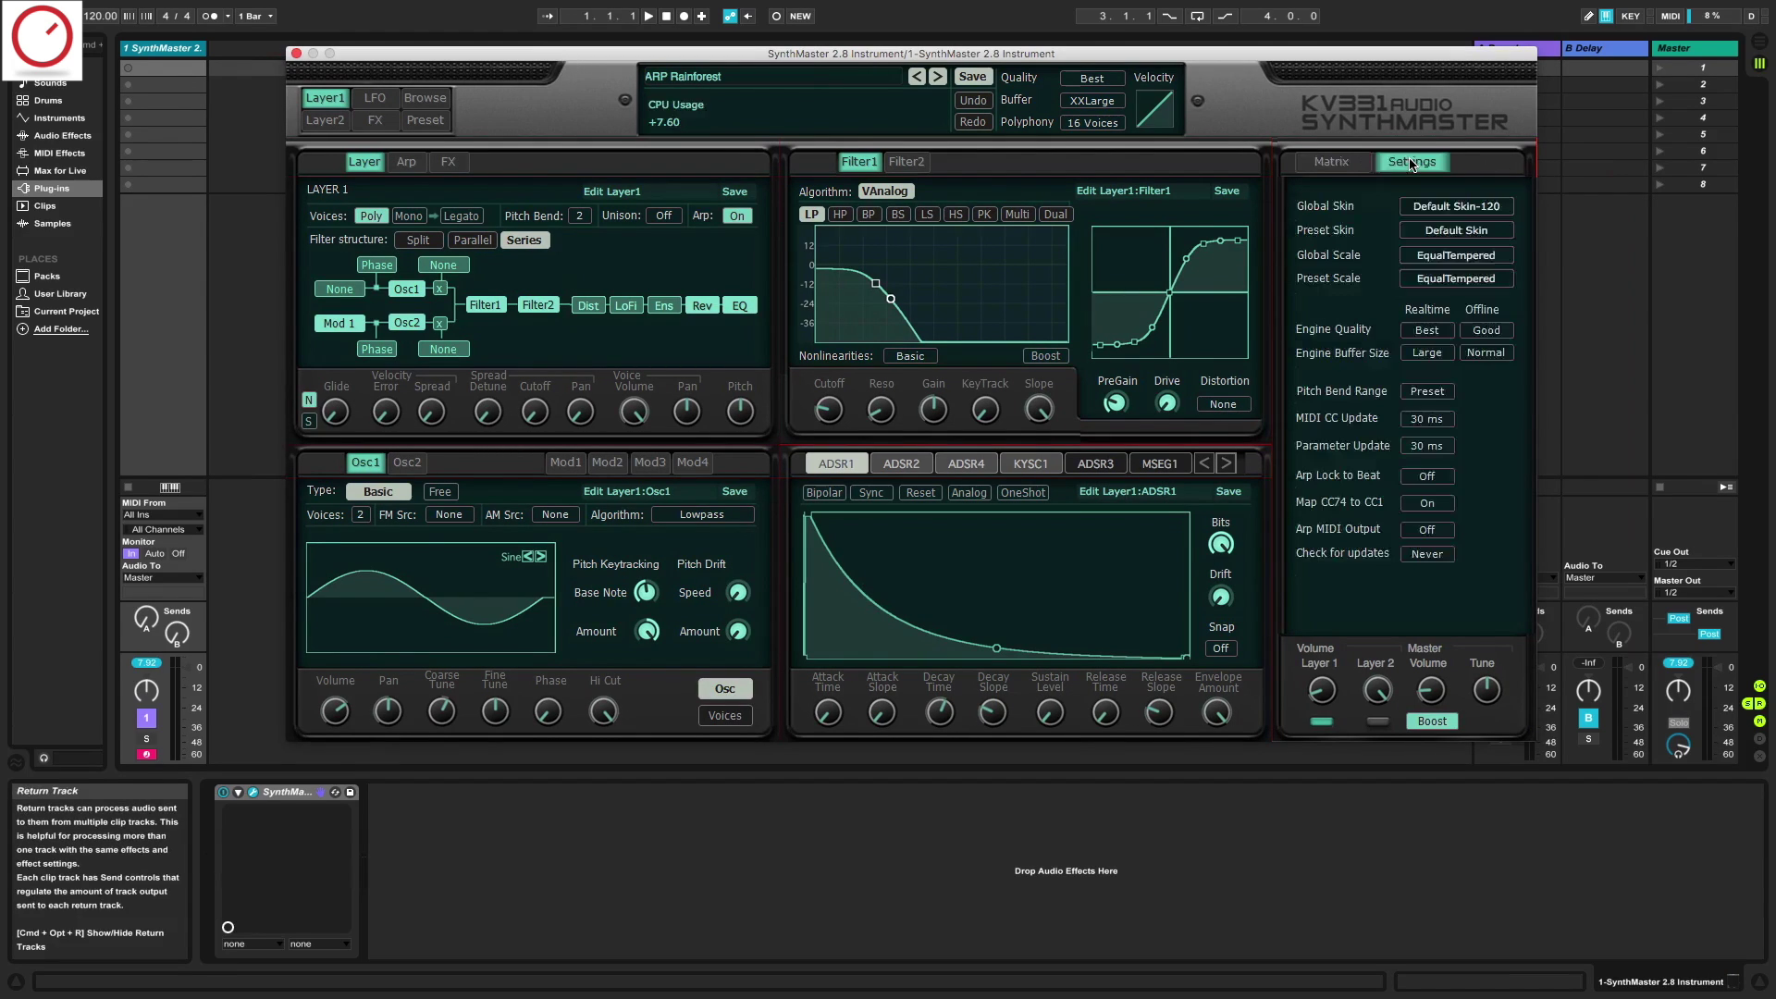
left_click(1457, 206)
left_click(1499, 410)
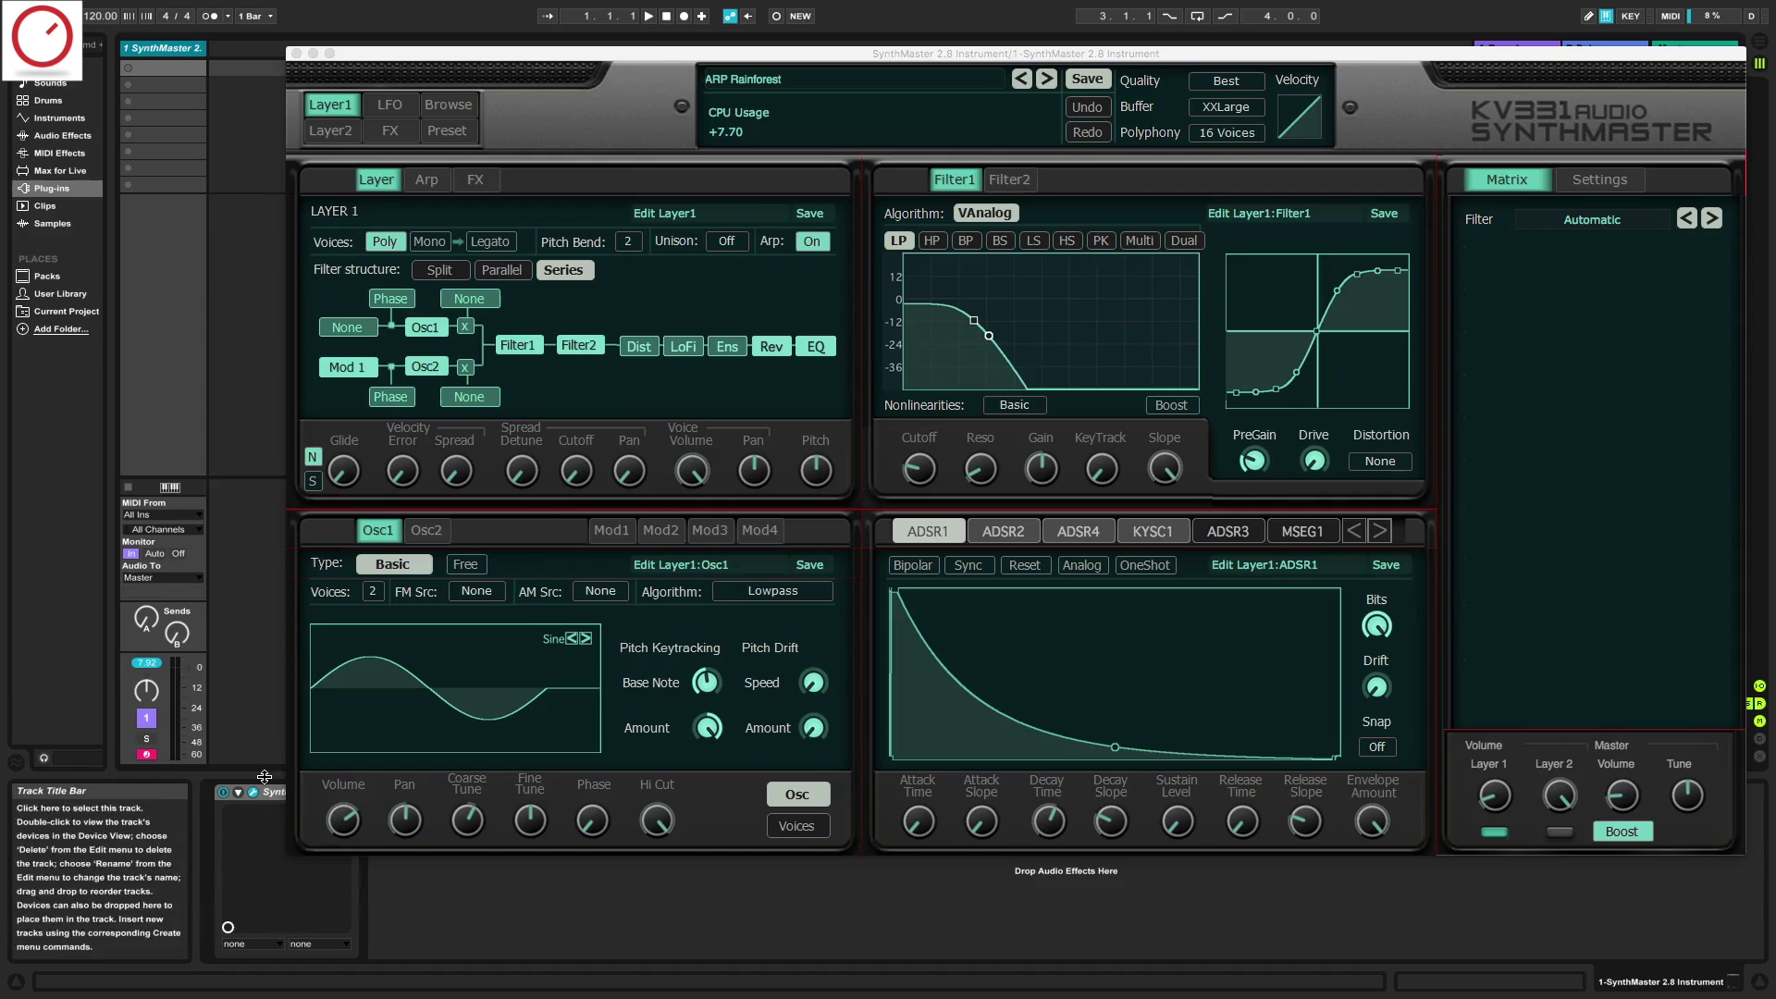
left_click_drag(604, 47, 469, 39)
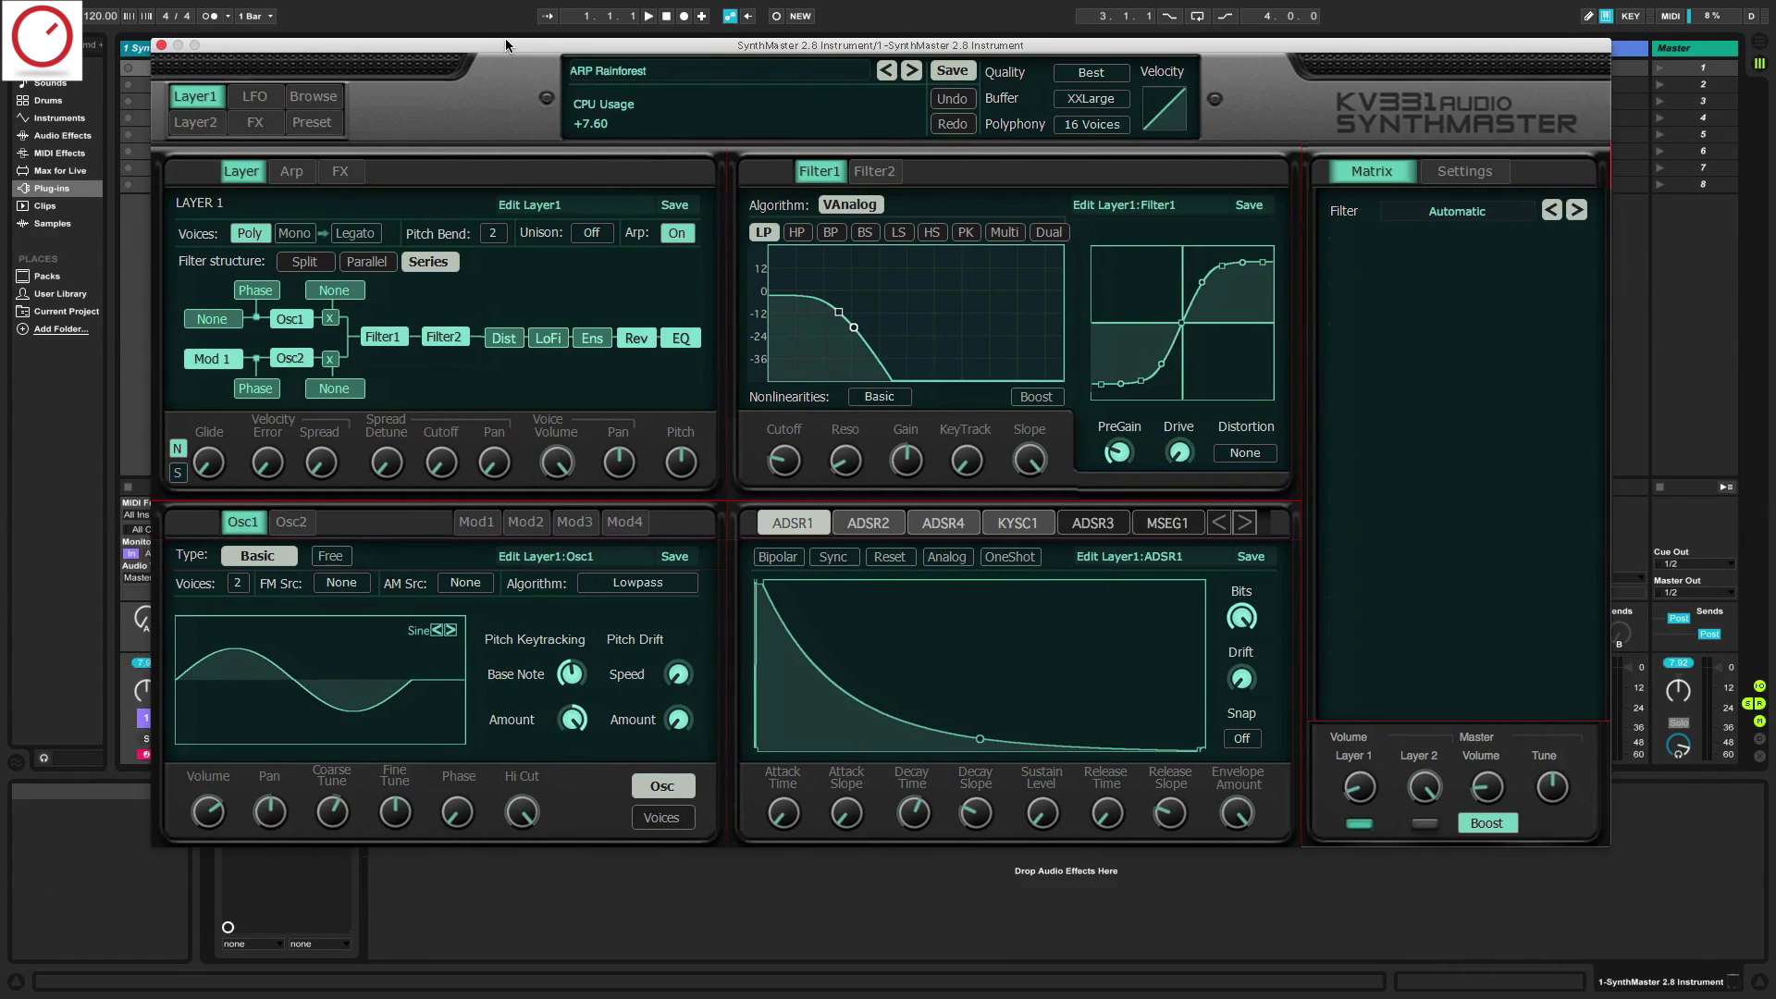
- Set the global skin back to the standard Default Skin
left_click(1464, 171)
left_click(1517, 223)
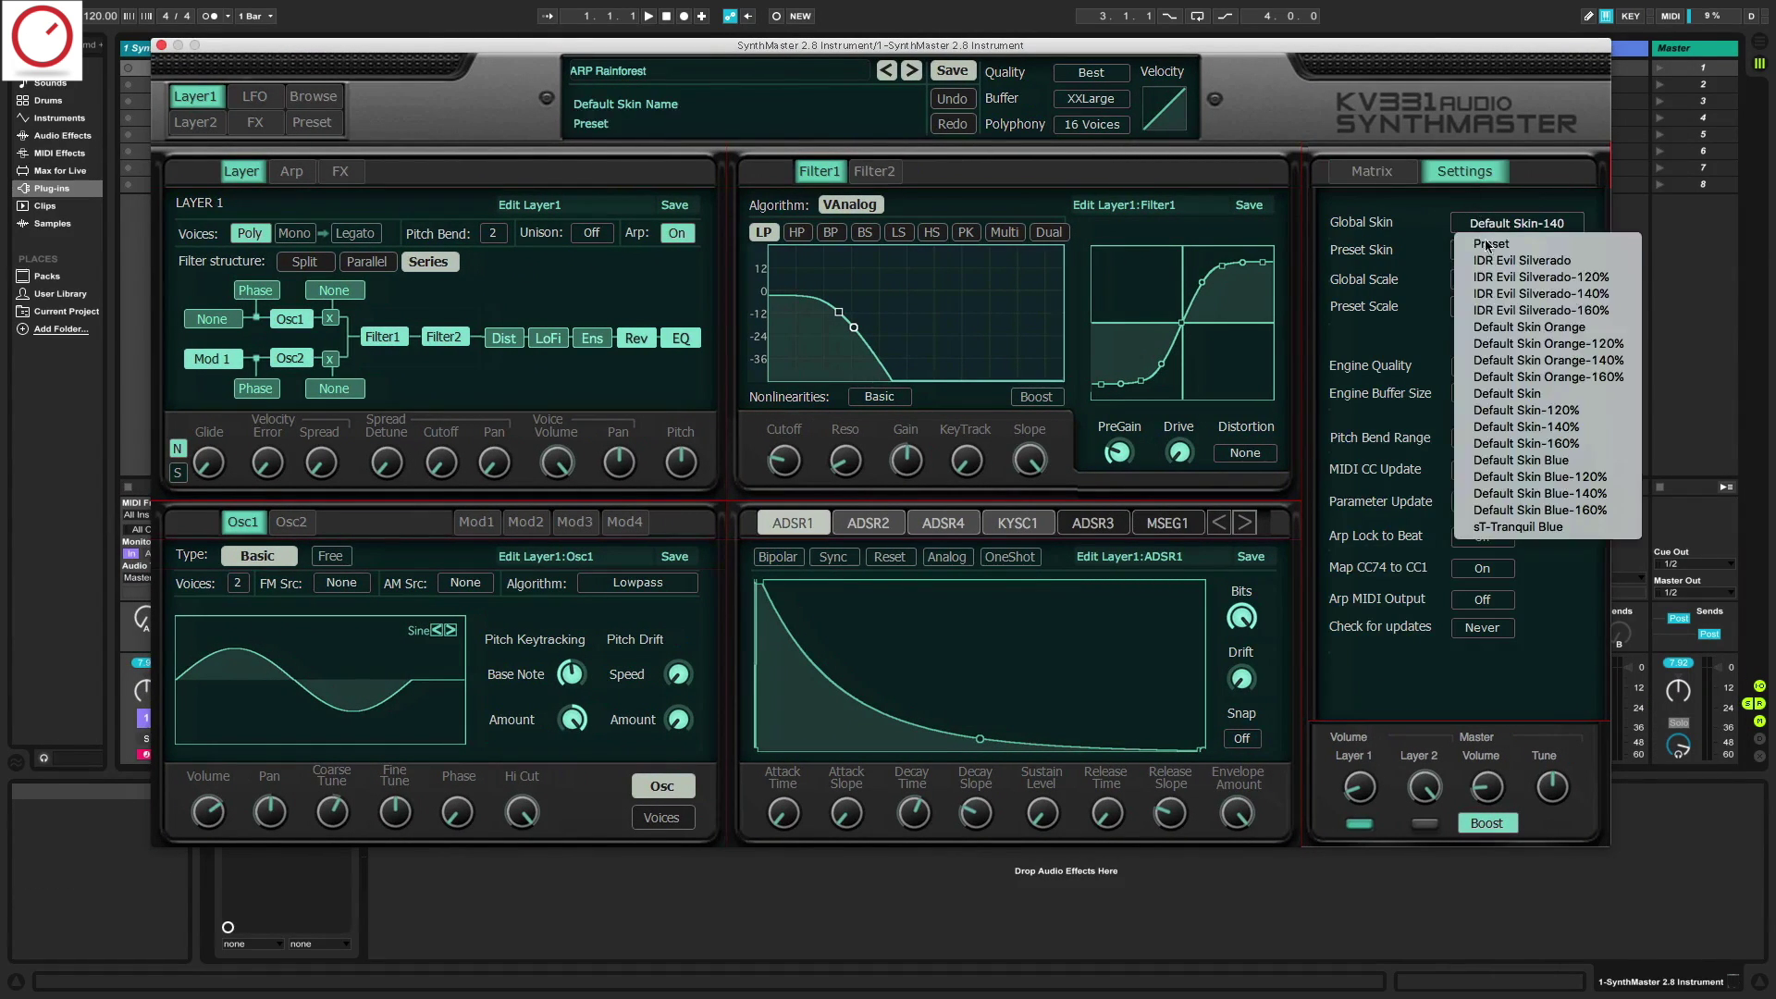
left_click(1541, 396)
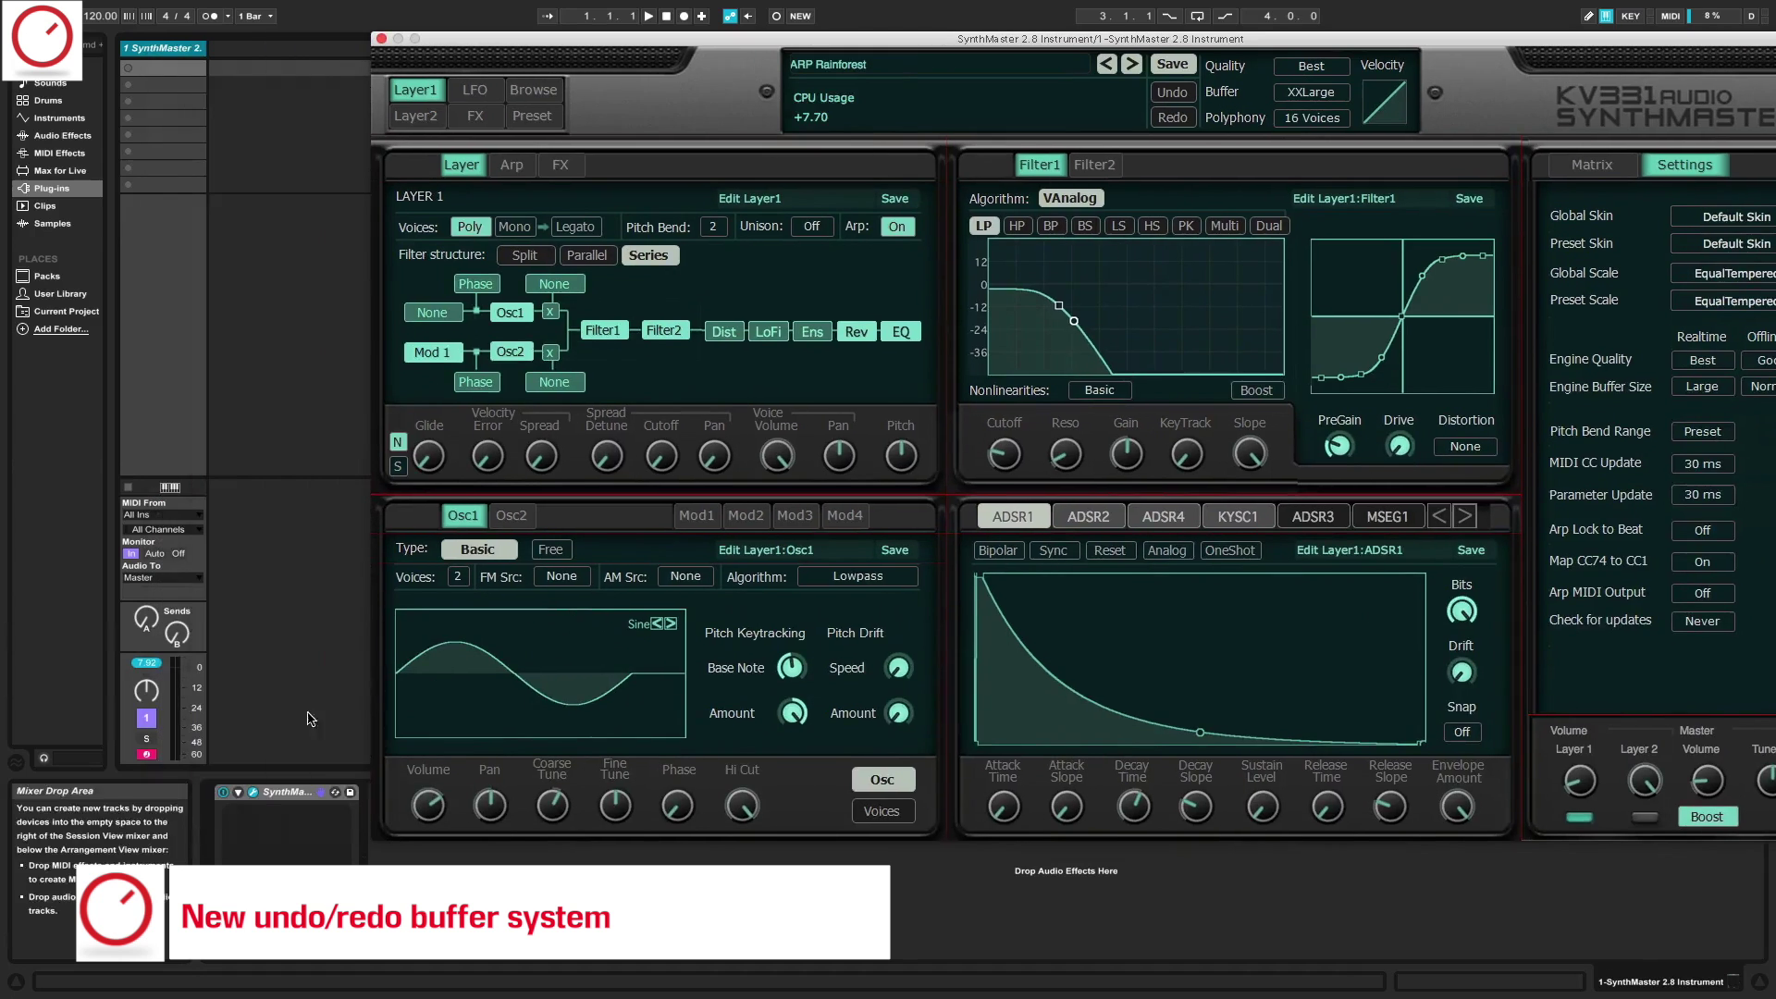
- Reopen the plug-in at standard size and undo the last edit, restoring the Layer1:Voice Pan target
left_click(380, 38)
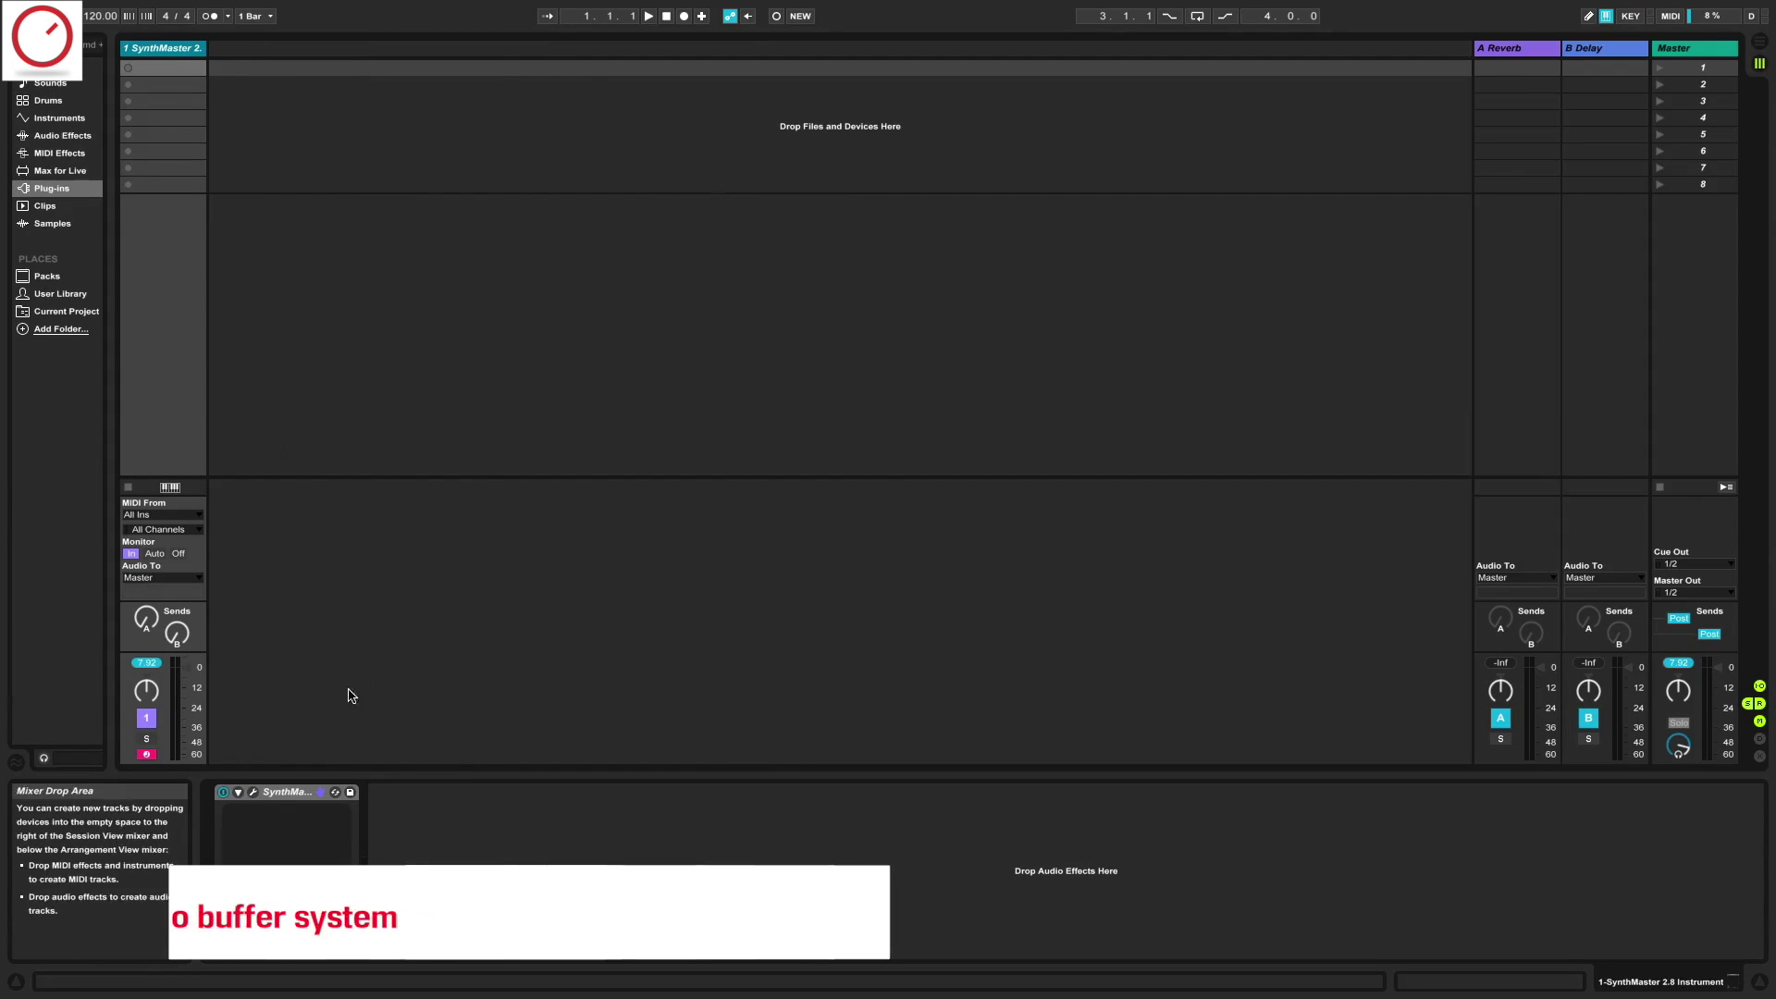
left_click(252, 791)
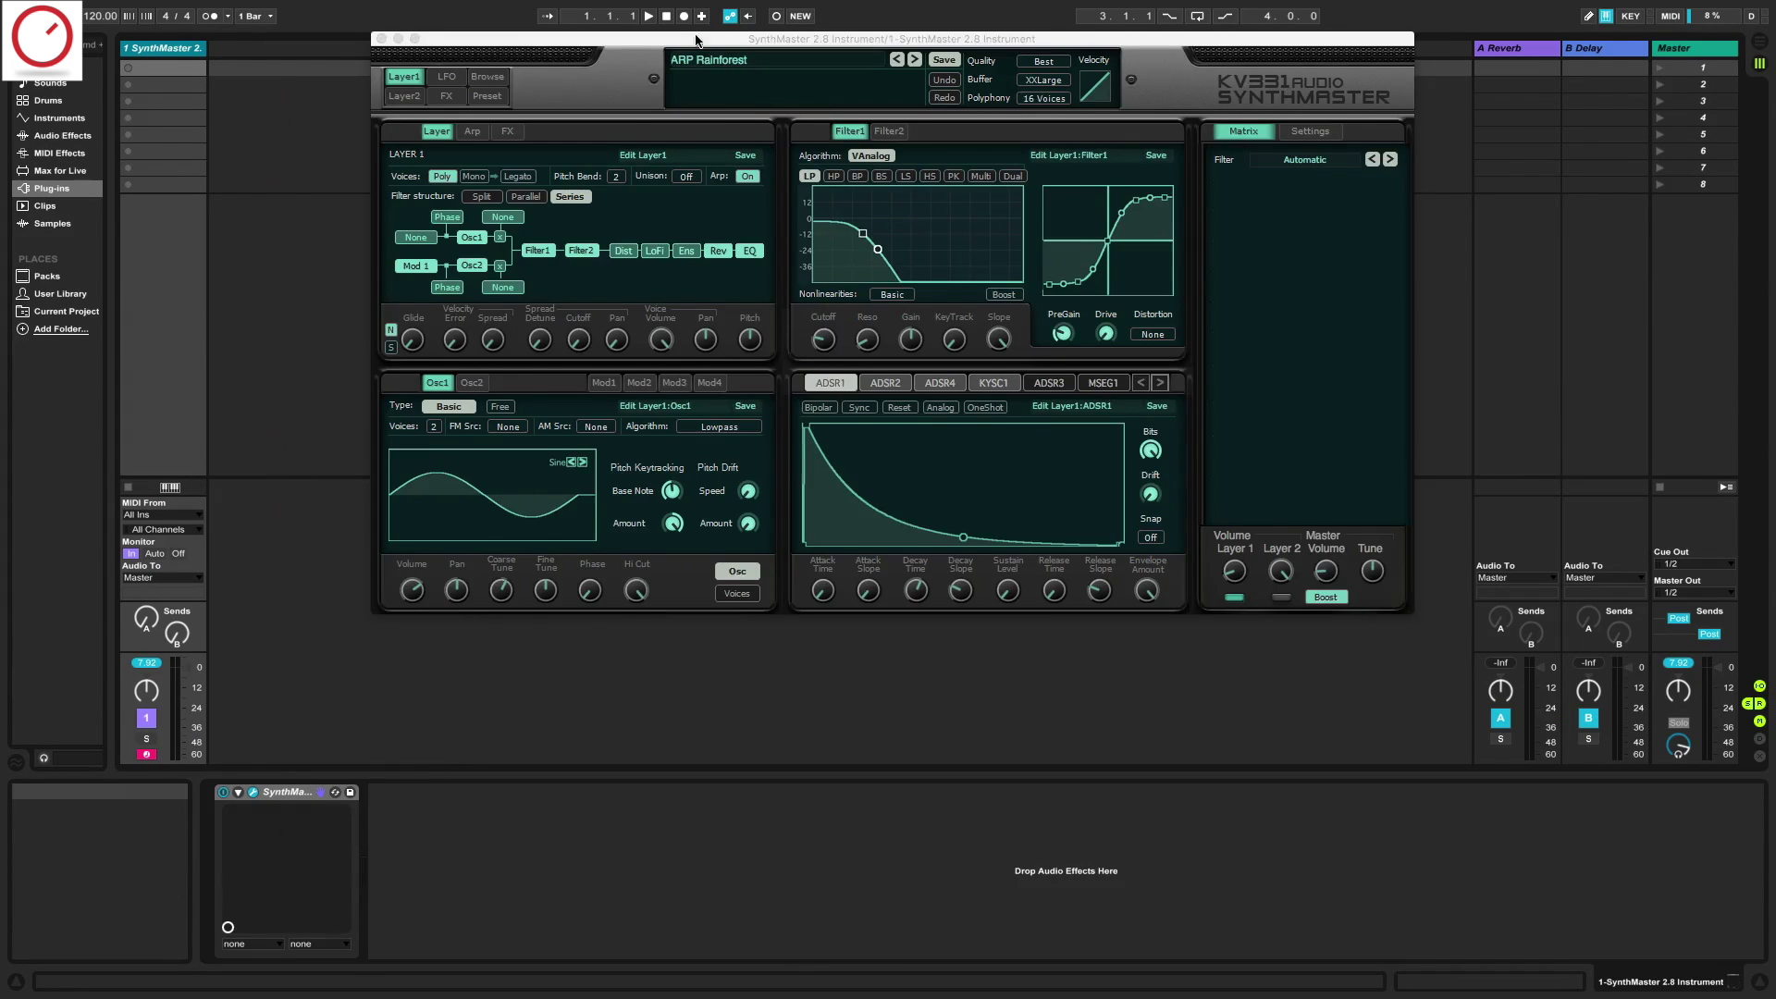
left_click_drag(695, 38, 692, 82)
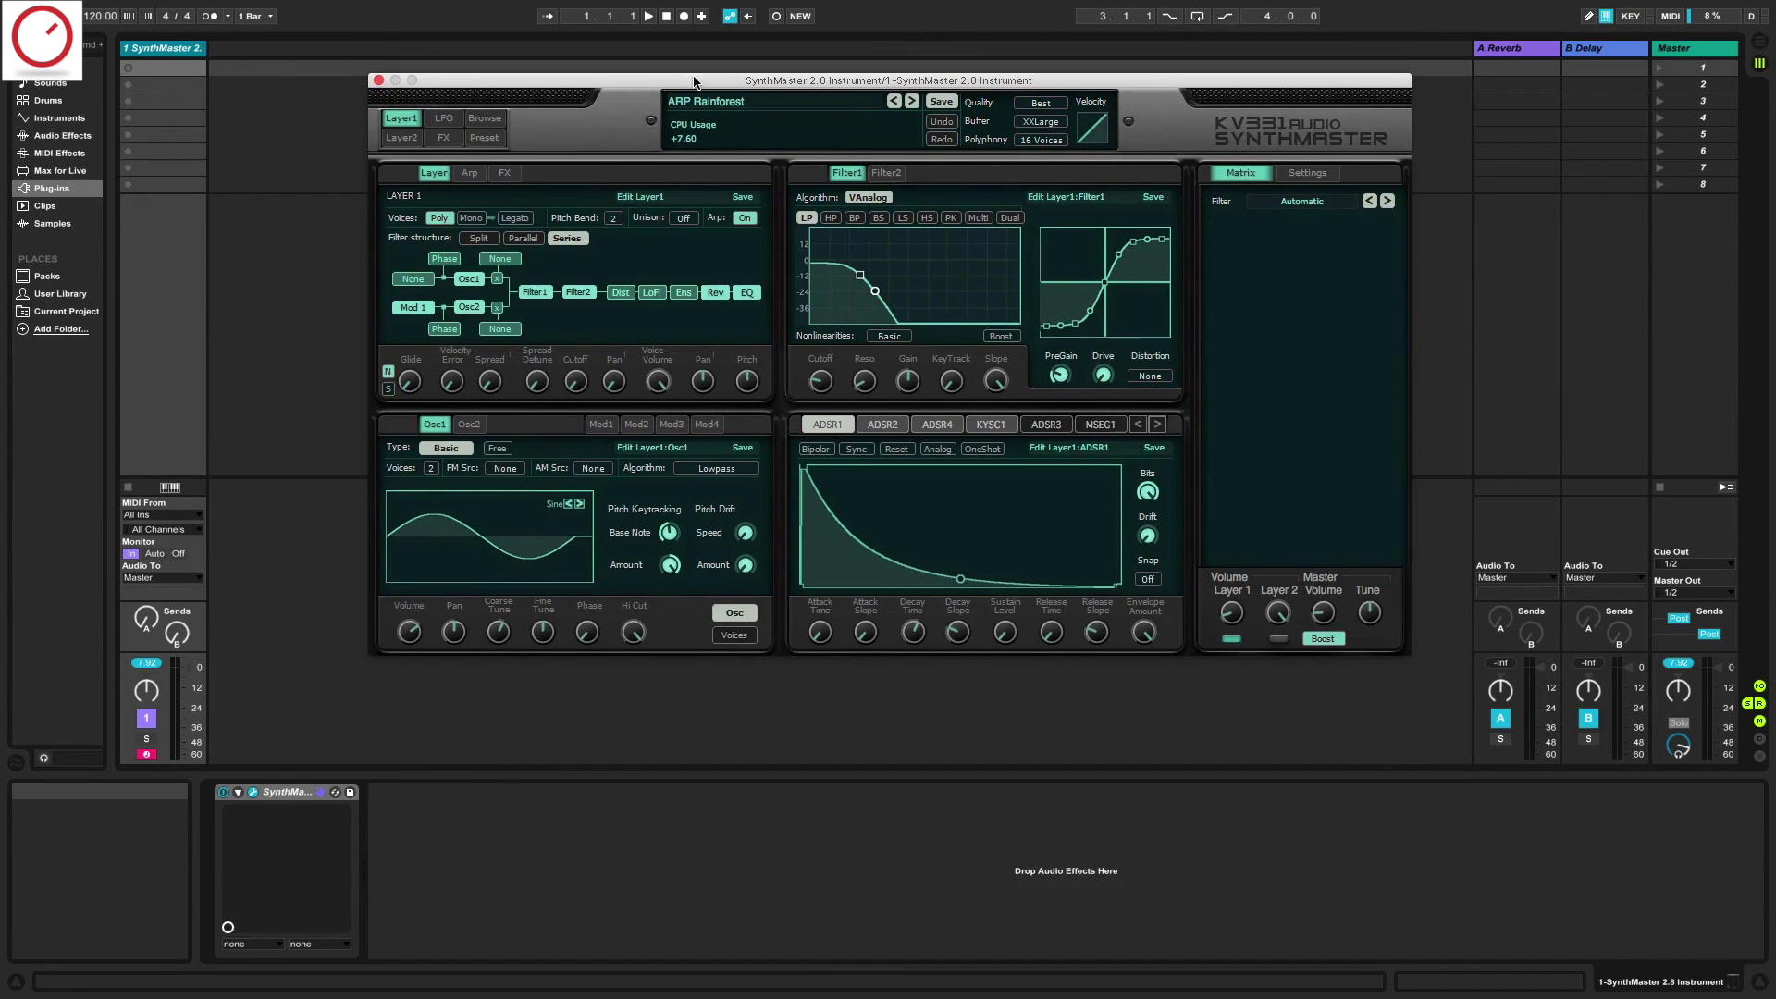
left_click(943, 126)
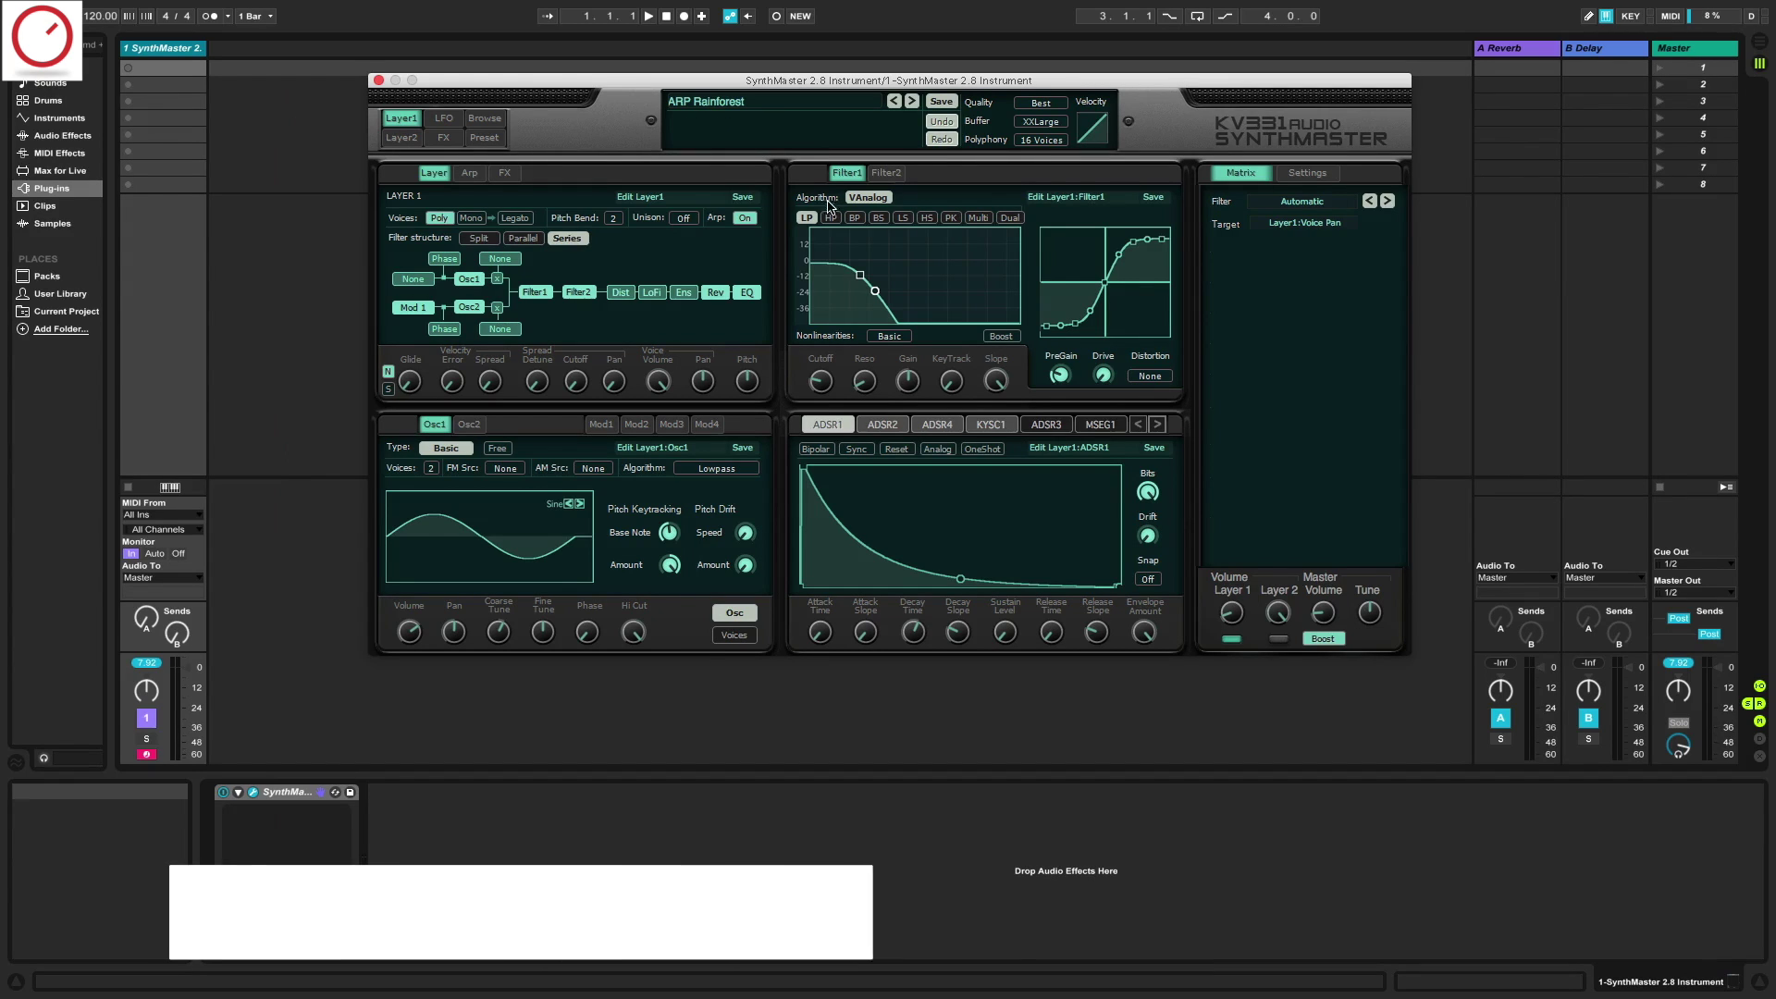
- View the FX page's Bus 2, Layer 1 and Bus 1 effects, then ARP Rainforest's Preset info page
left_click(445, 138)
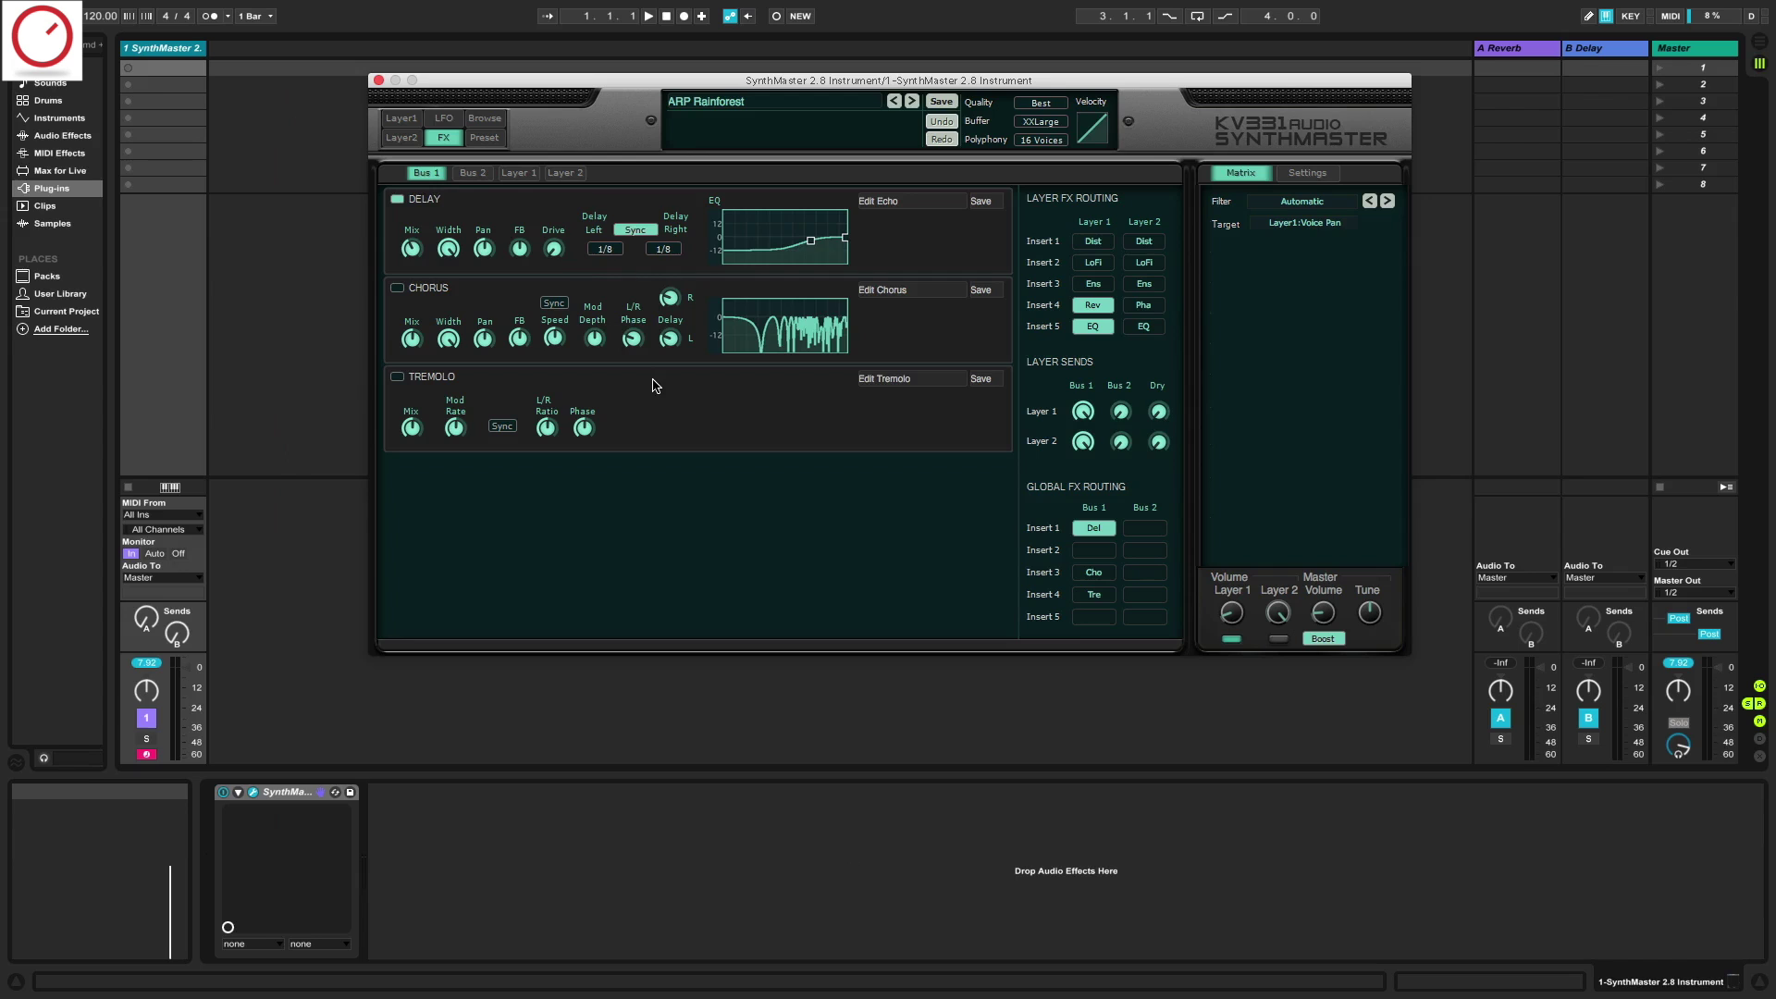
left_click(467, 176)
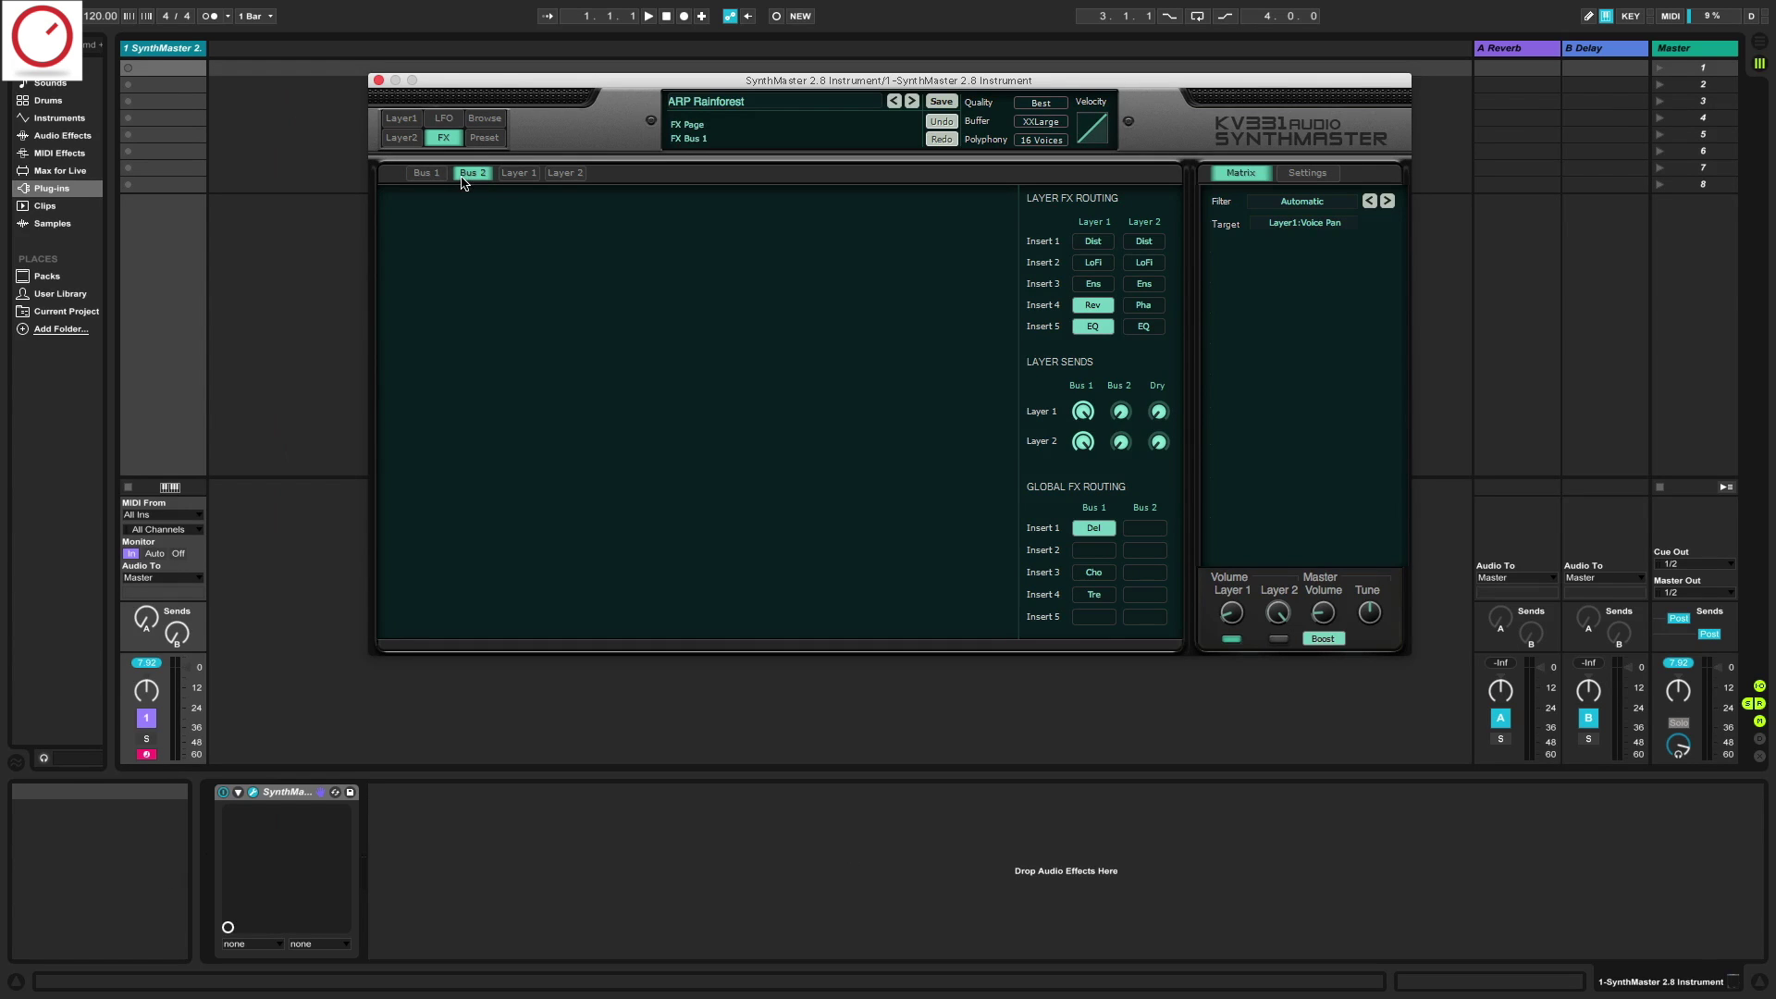
left_click(515, 174)
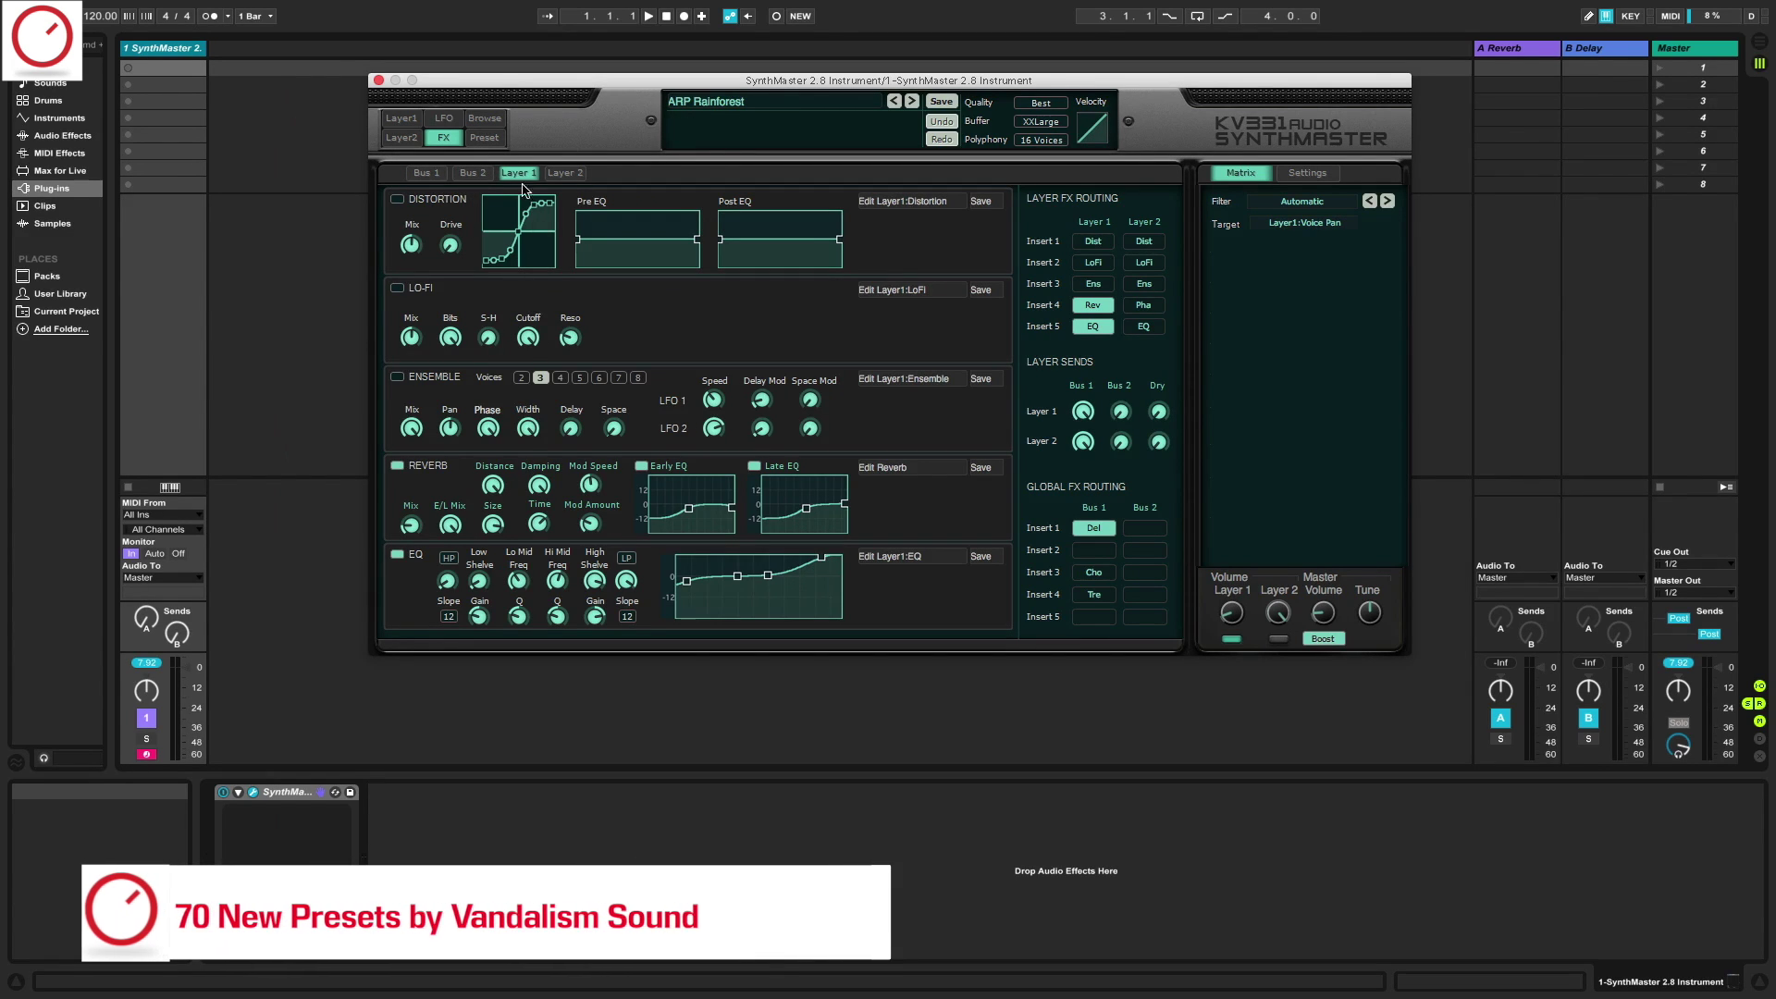
left_click(428, 173)
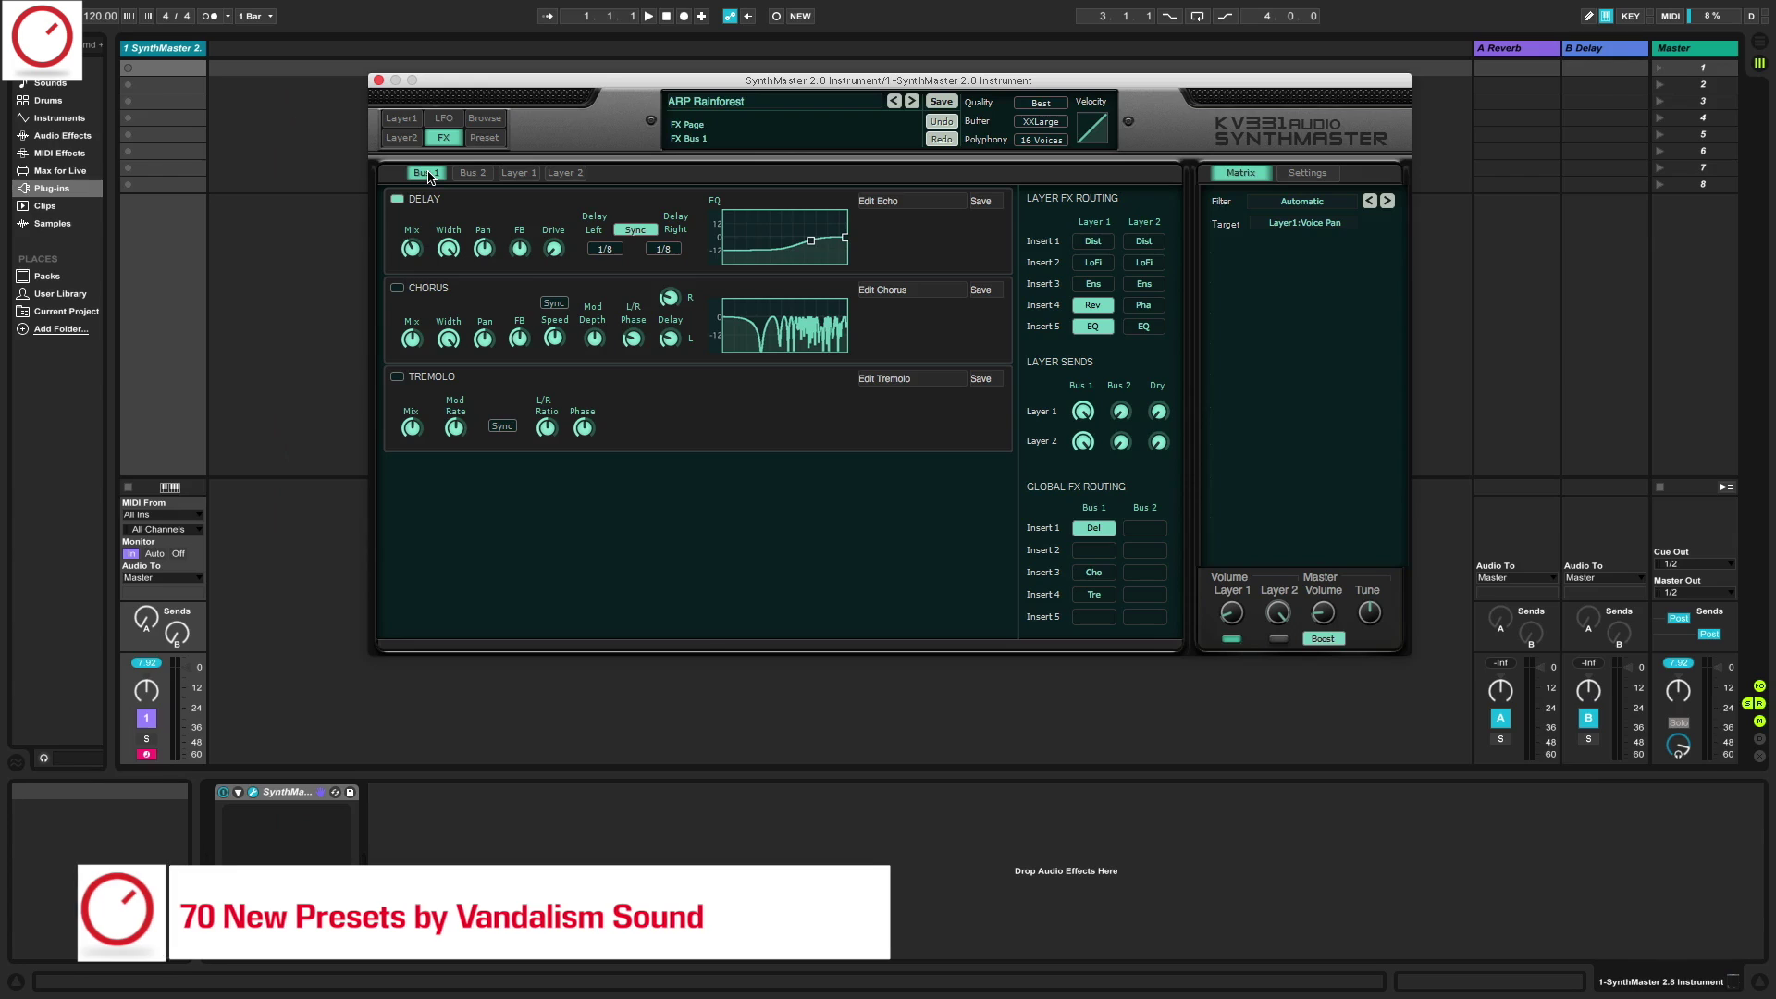
left_click(484, 137)
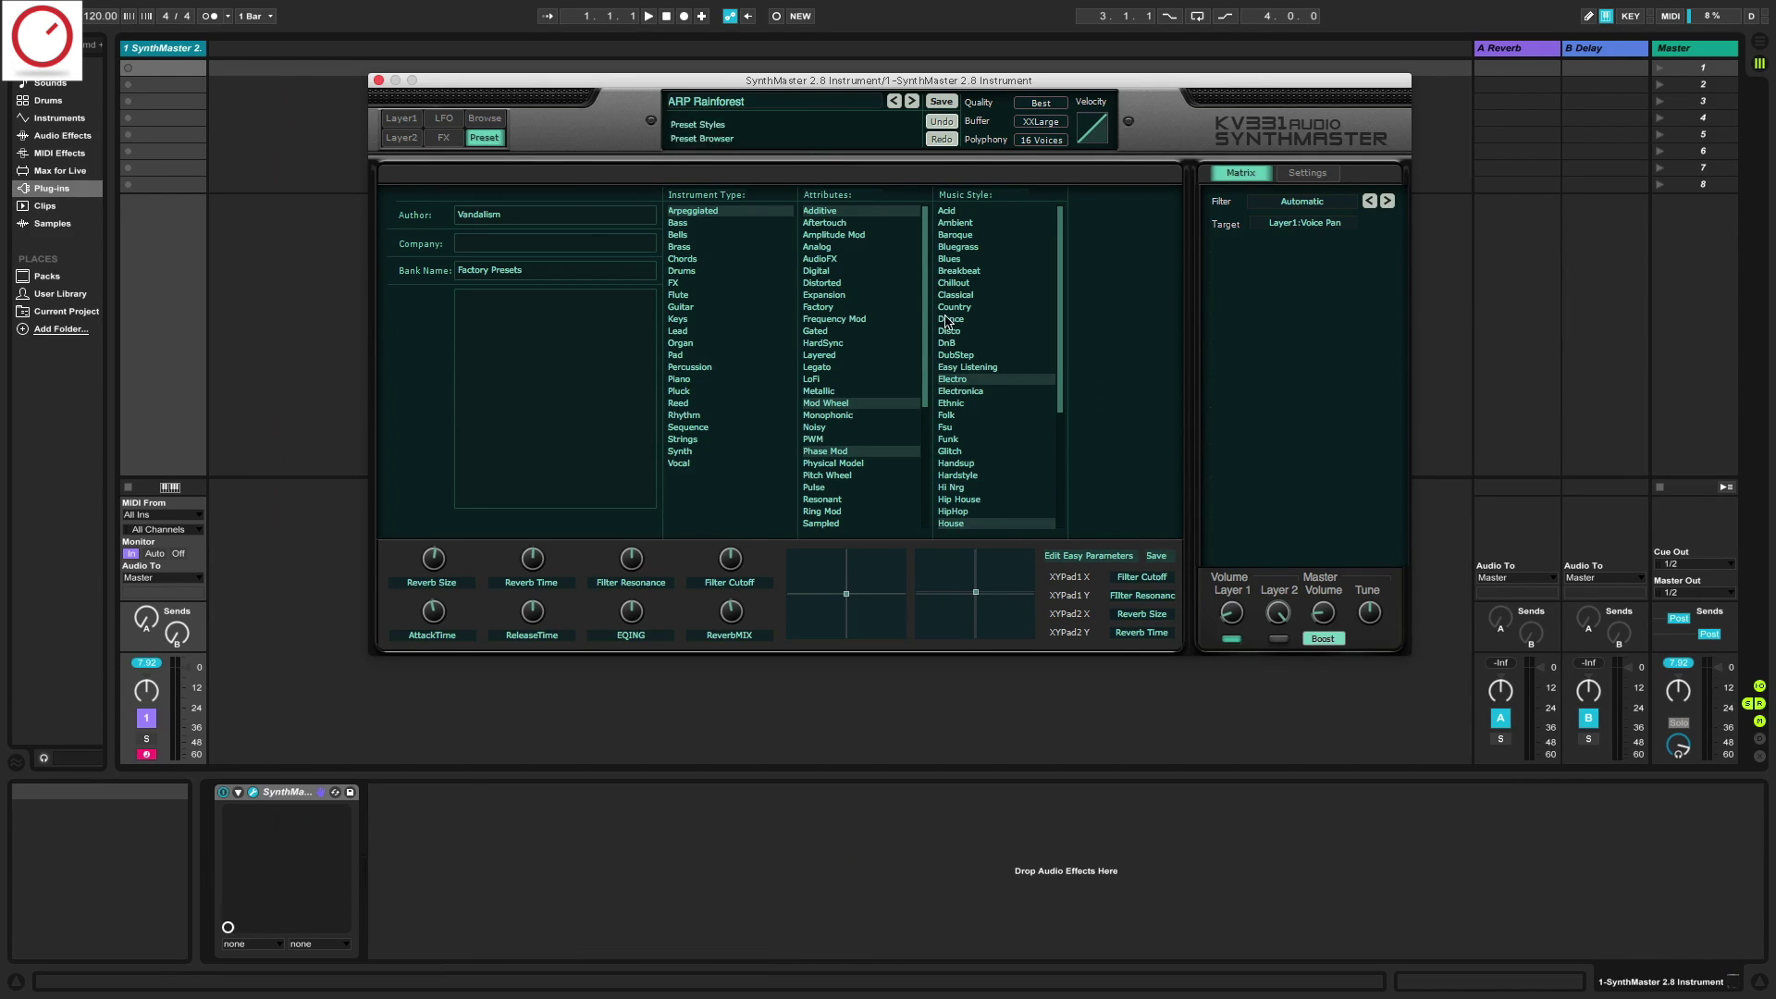
- Open the preset browser filtered to the Factory Presets bank
left_click(485, 119)
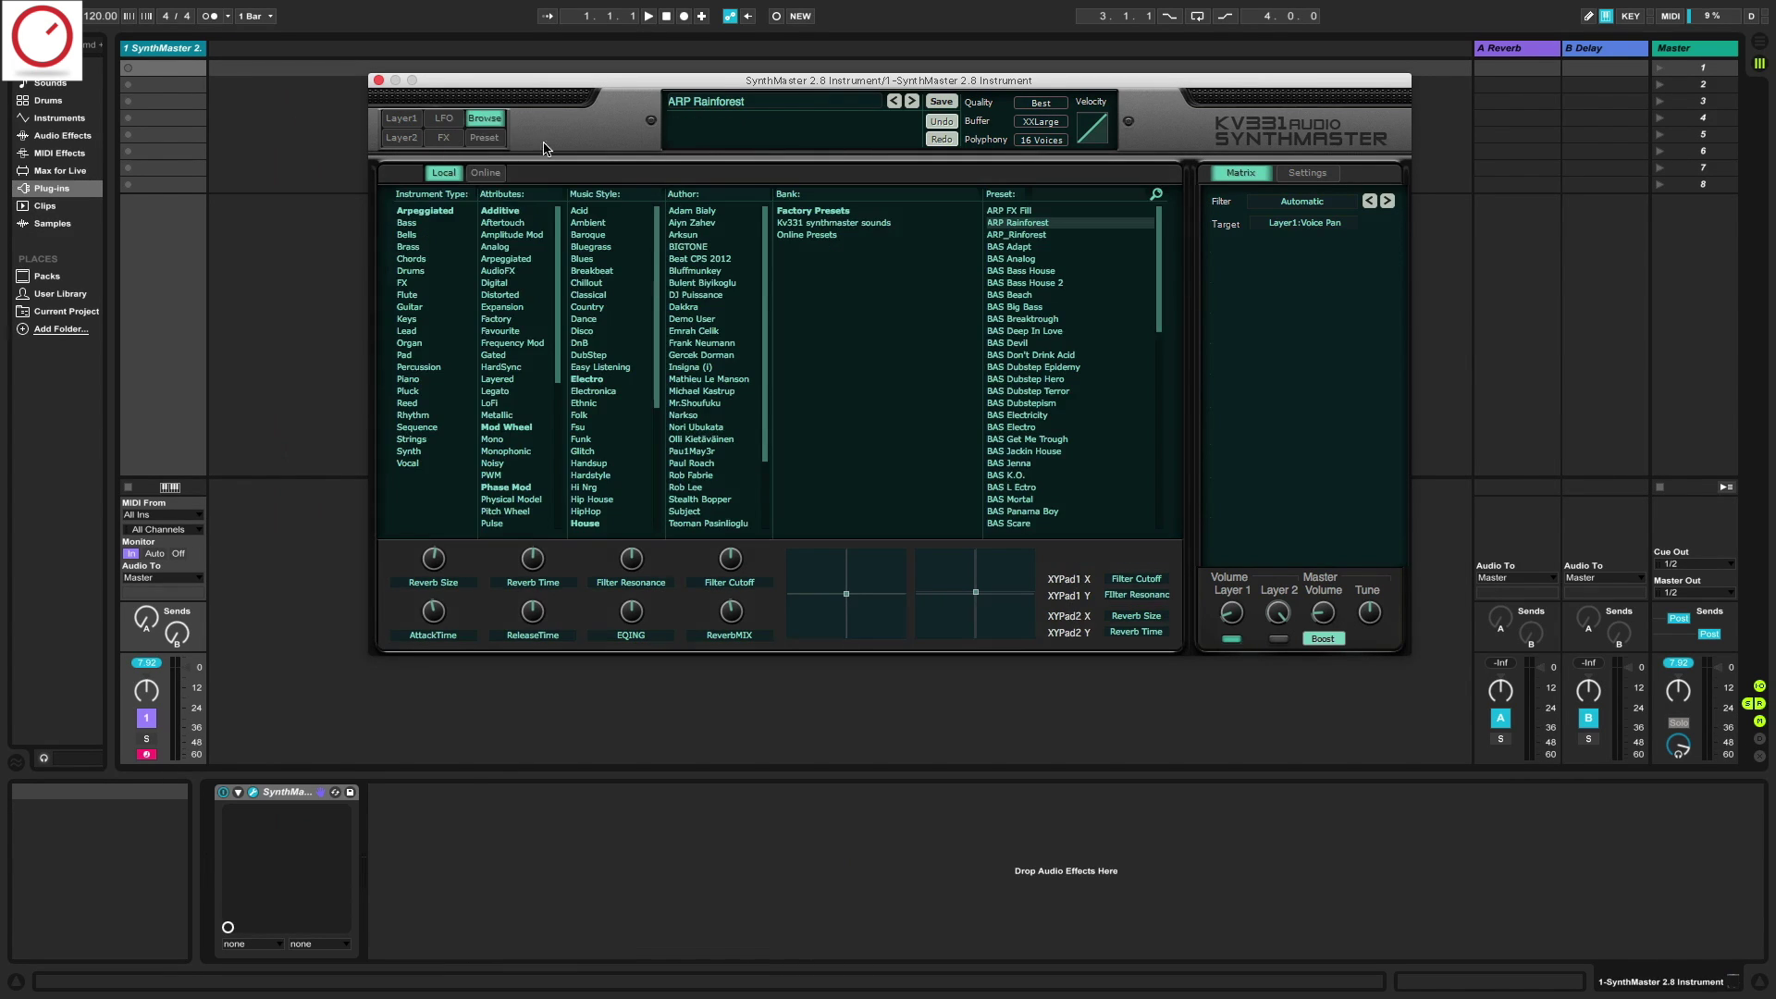
left_click(805, 211)
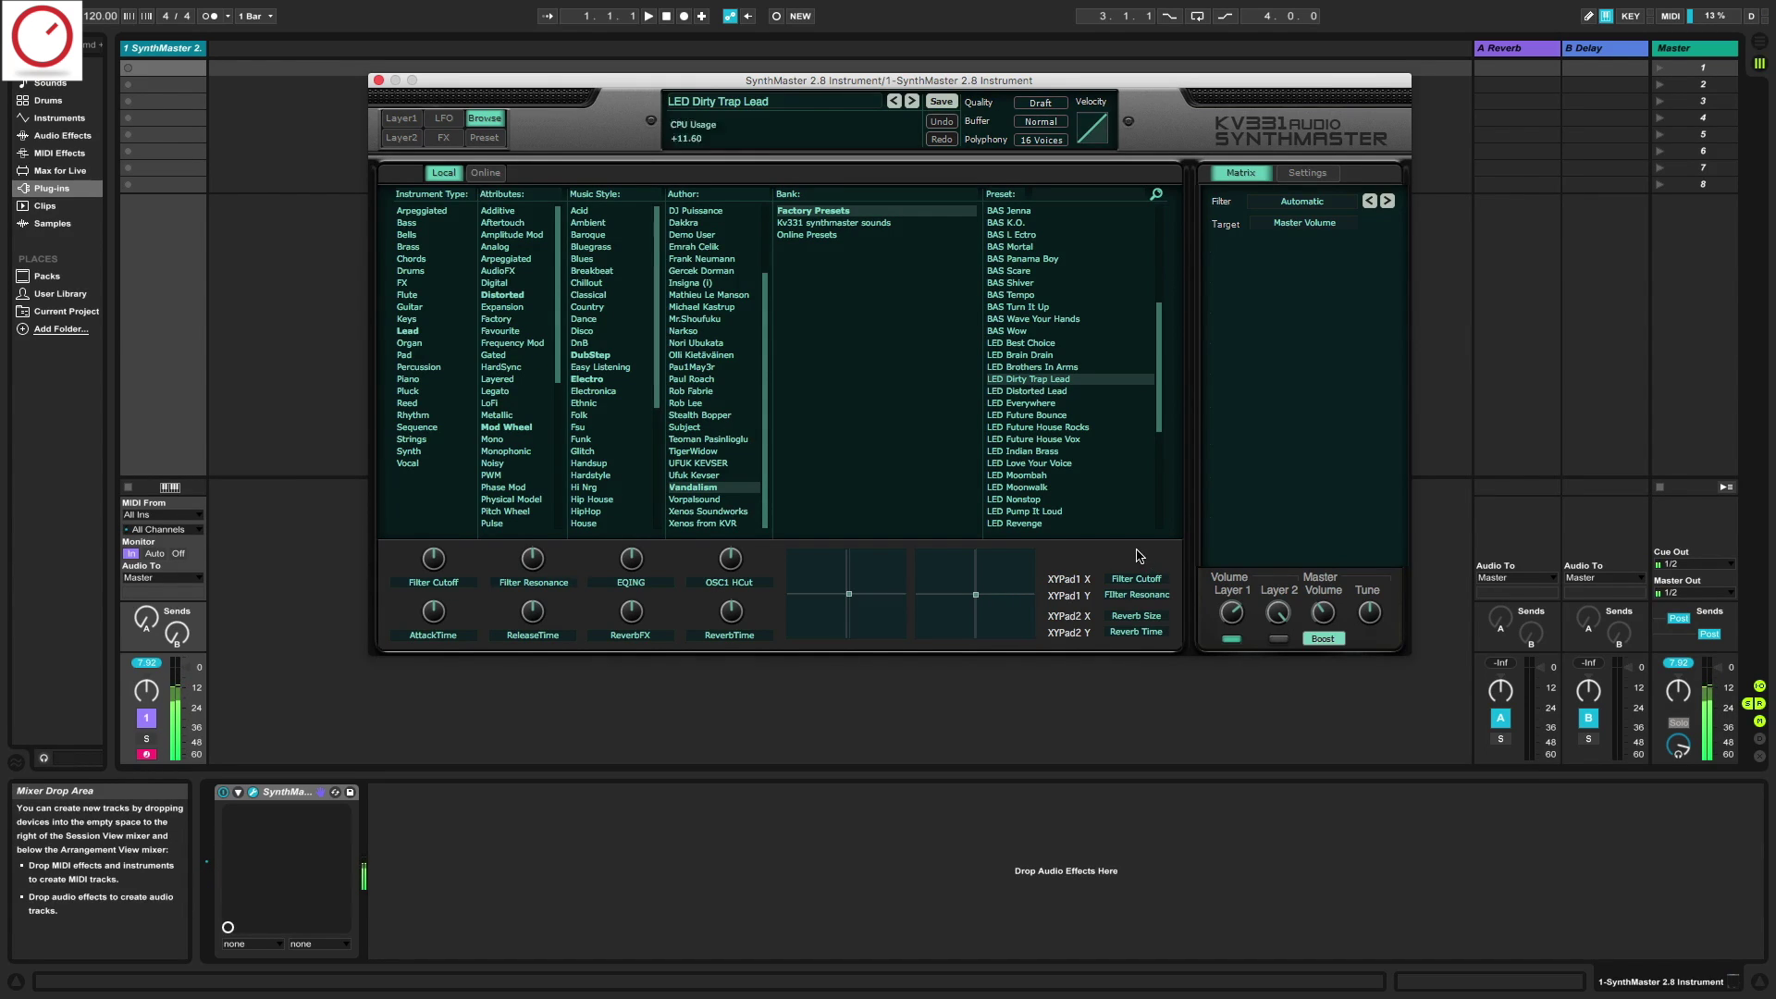
- Audition LED Future House Rocks, LED Indian Brass, SYN Like A Guitar, SYN Must Have, then SYN Pure Love
left_click(1091, 427)
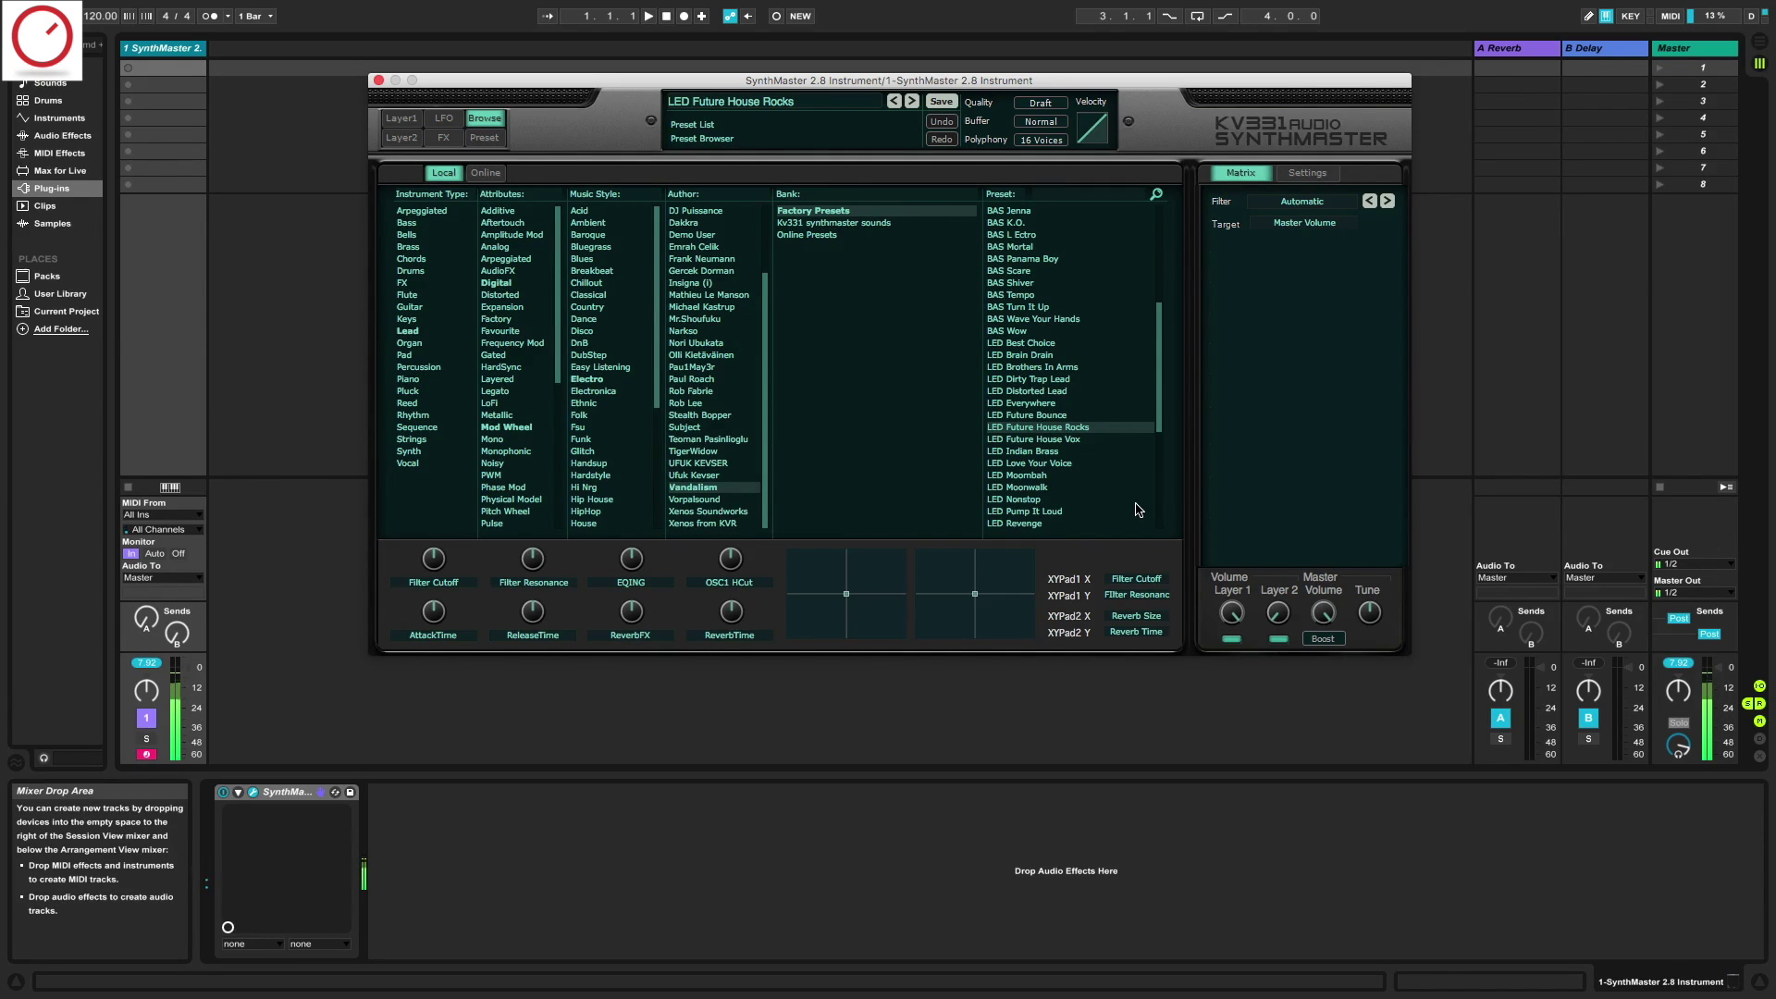
key("Down")
key("Down")
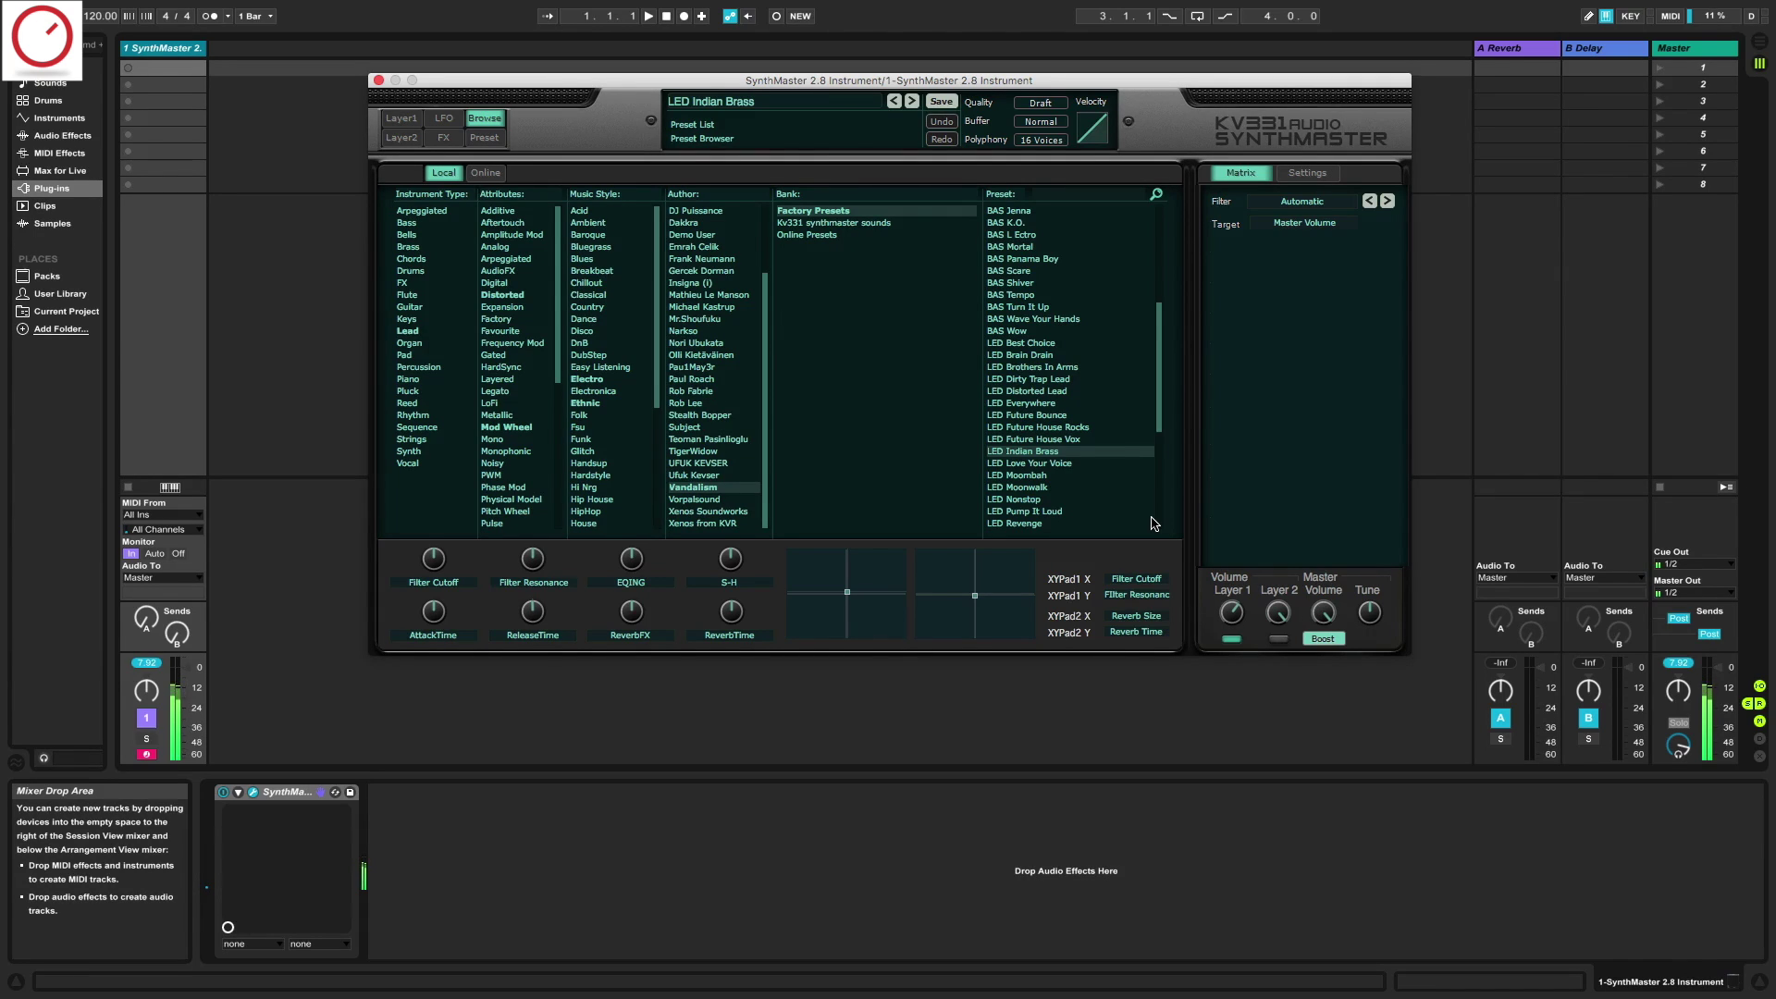
key("Down")
key("Down")
key("Down")
key("Down")
key("Down")
key("Down")
key("Down")
key("Down")
key("Down")
key("Down")
key("Down")
key("Down")
key("Down")
key("Down")
key("Down")
key("Down")
key("Down")
key("Down")
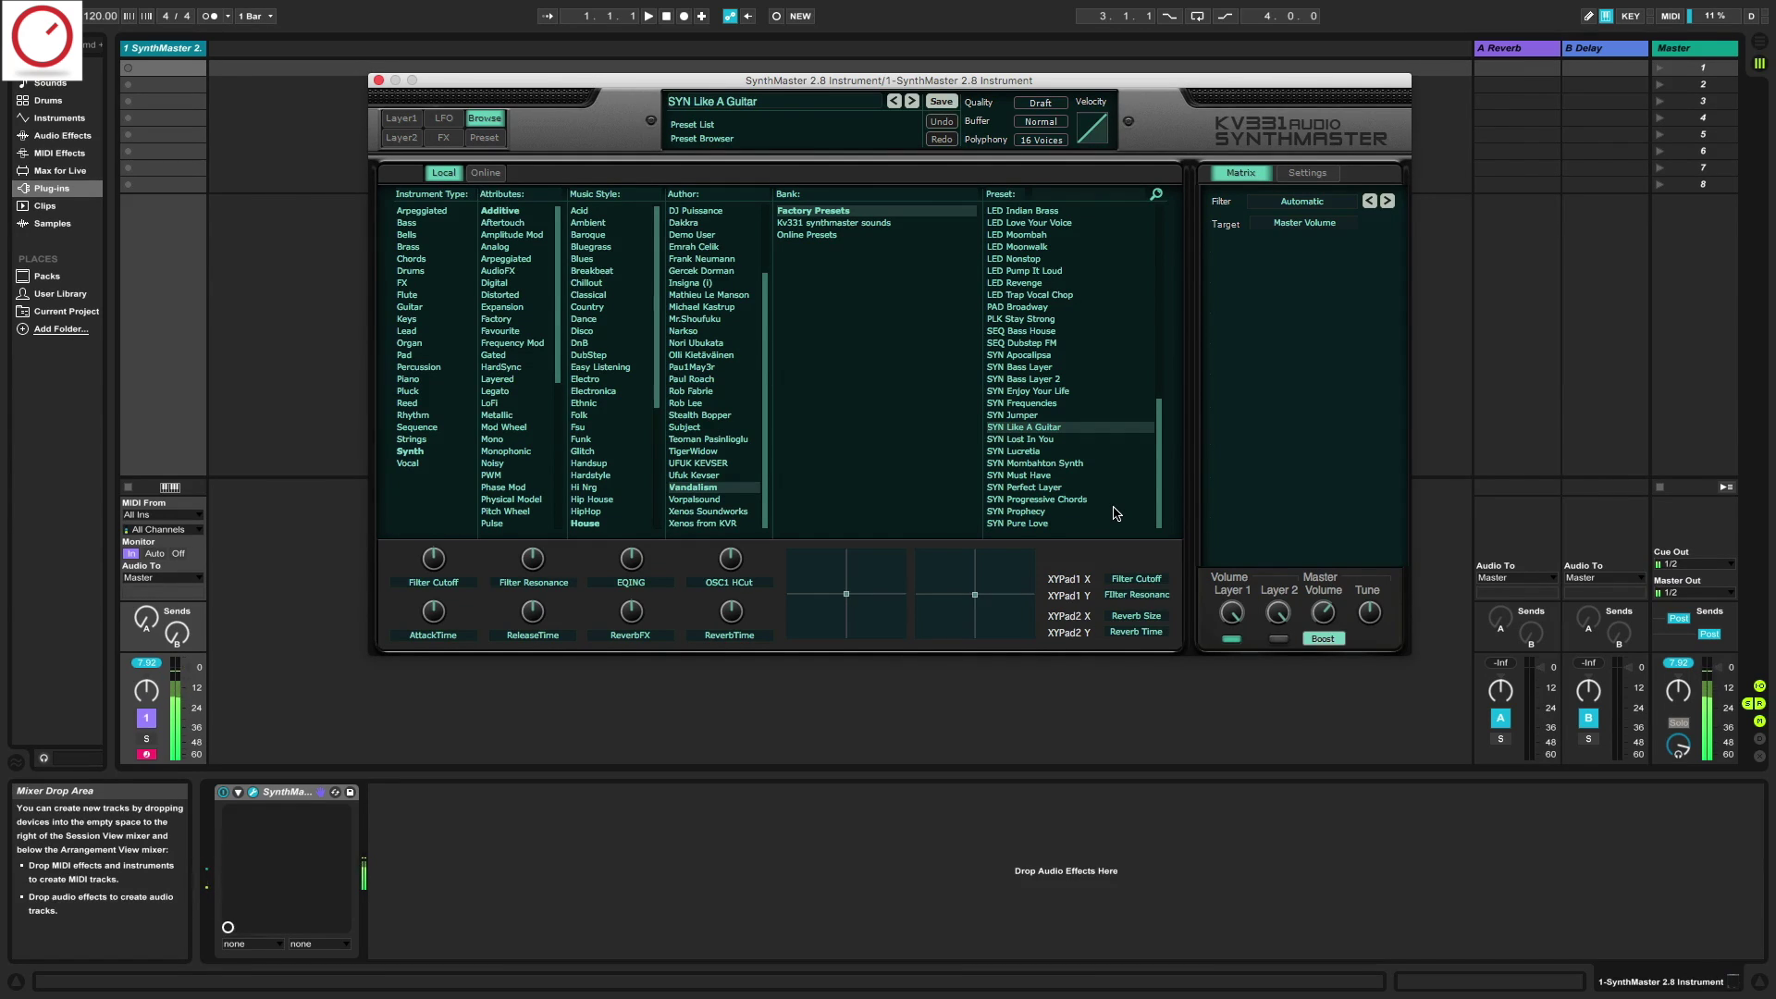
left_click(1121, 476)
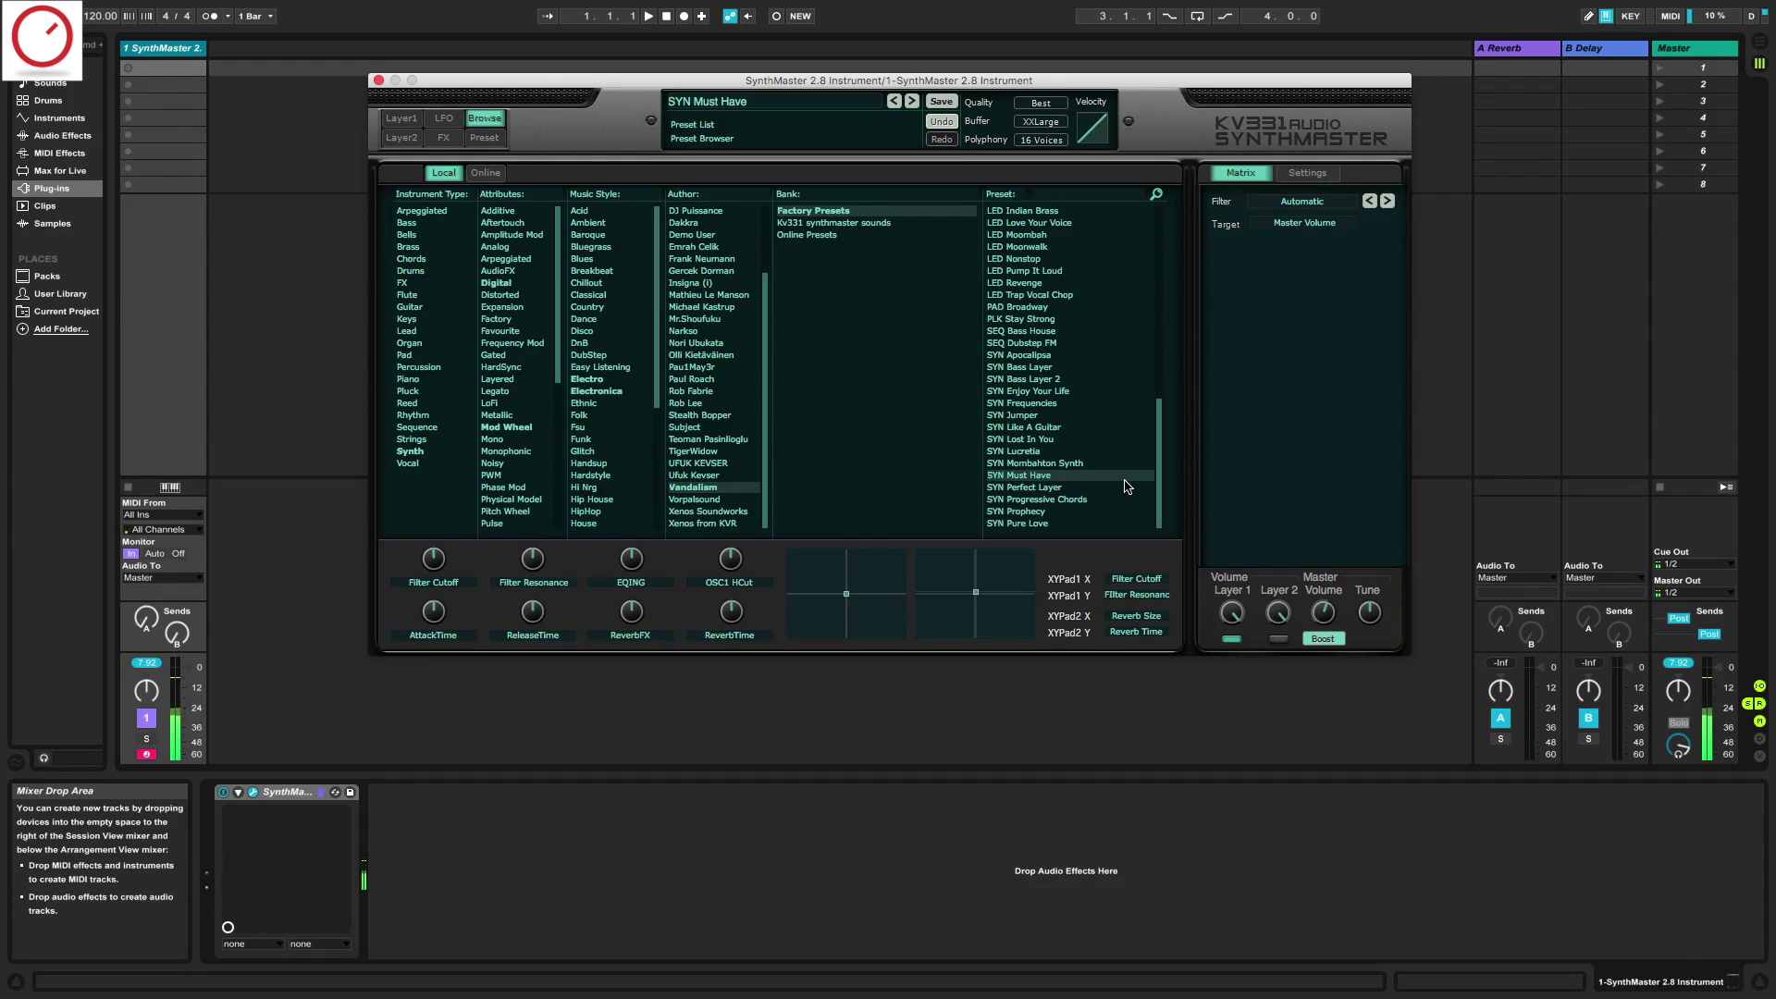
key("Down")
key("Down")
key("Down")
key("Down")
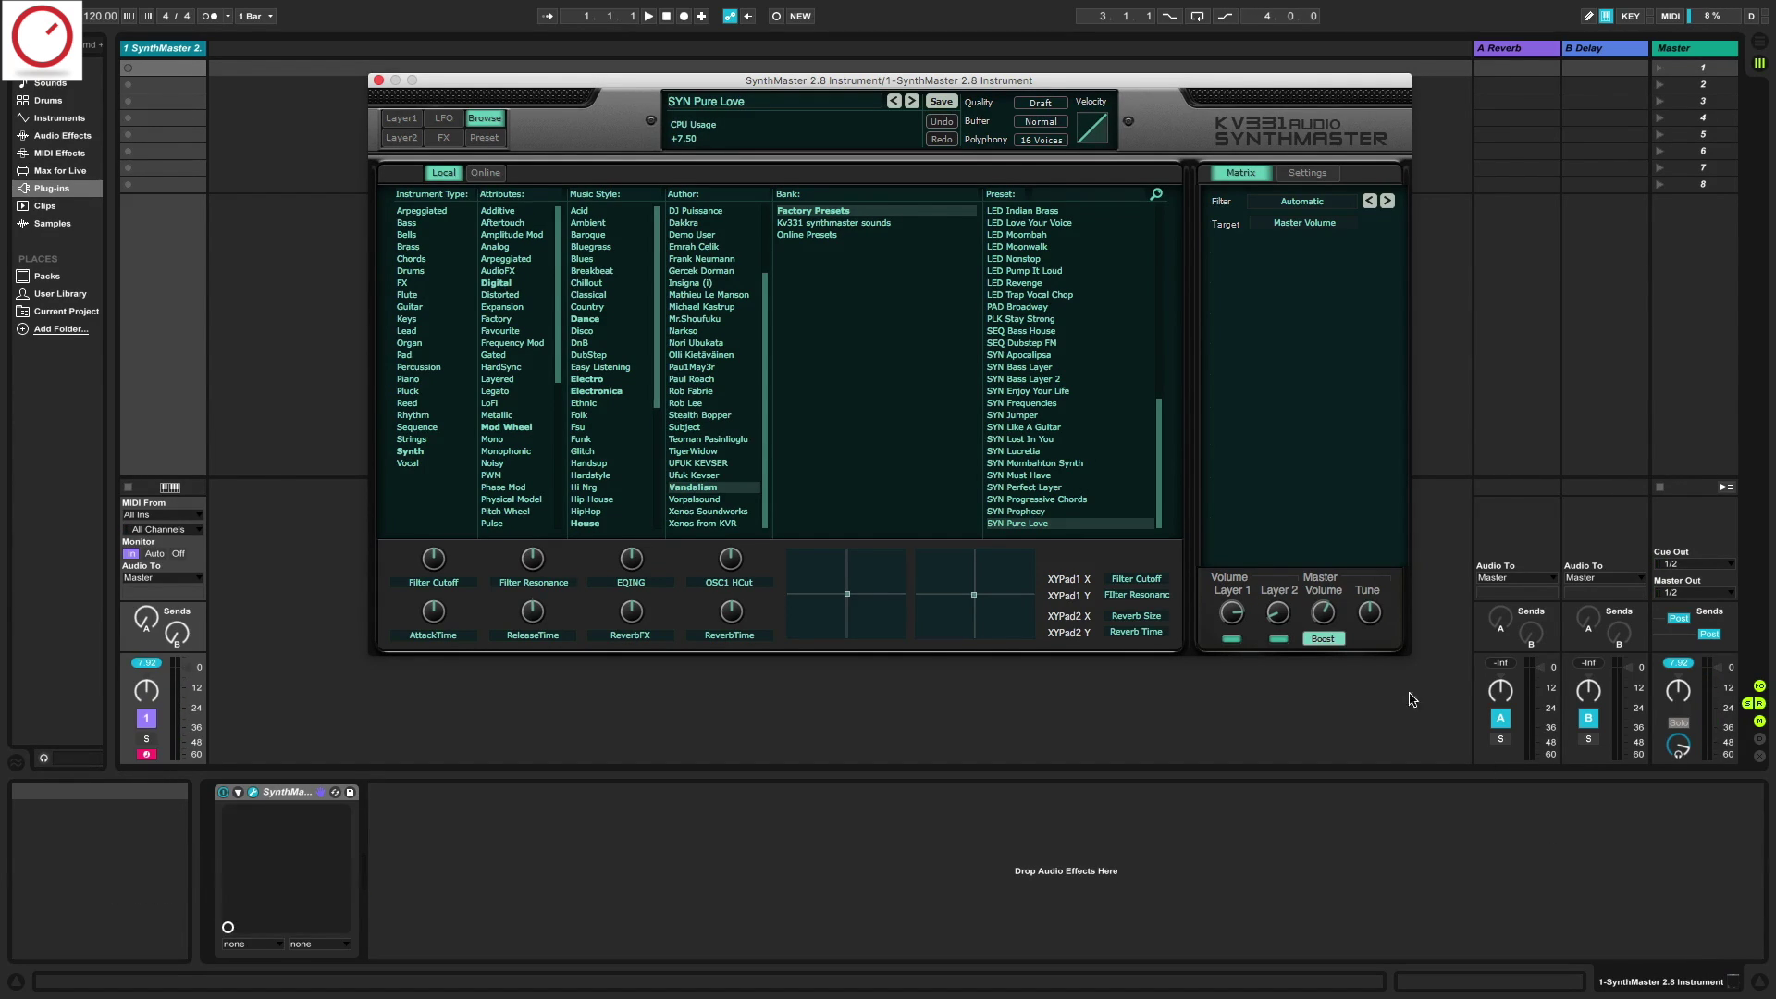
- Show SYN Pure Love's Layer 1 page with its oscillators, filter and envelopes
left_click(402, 120)
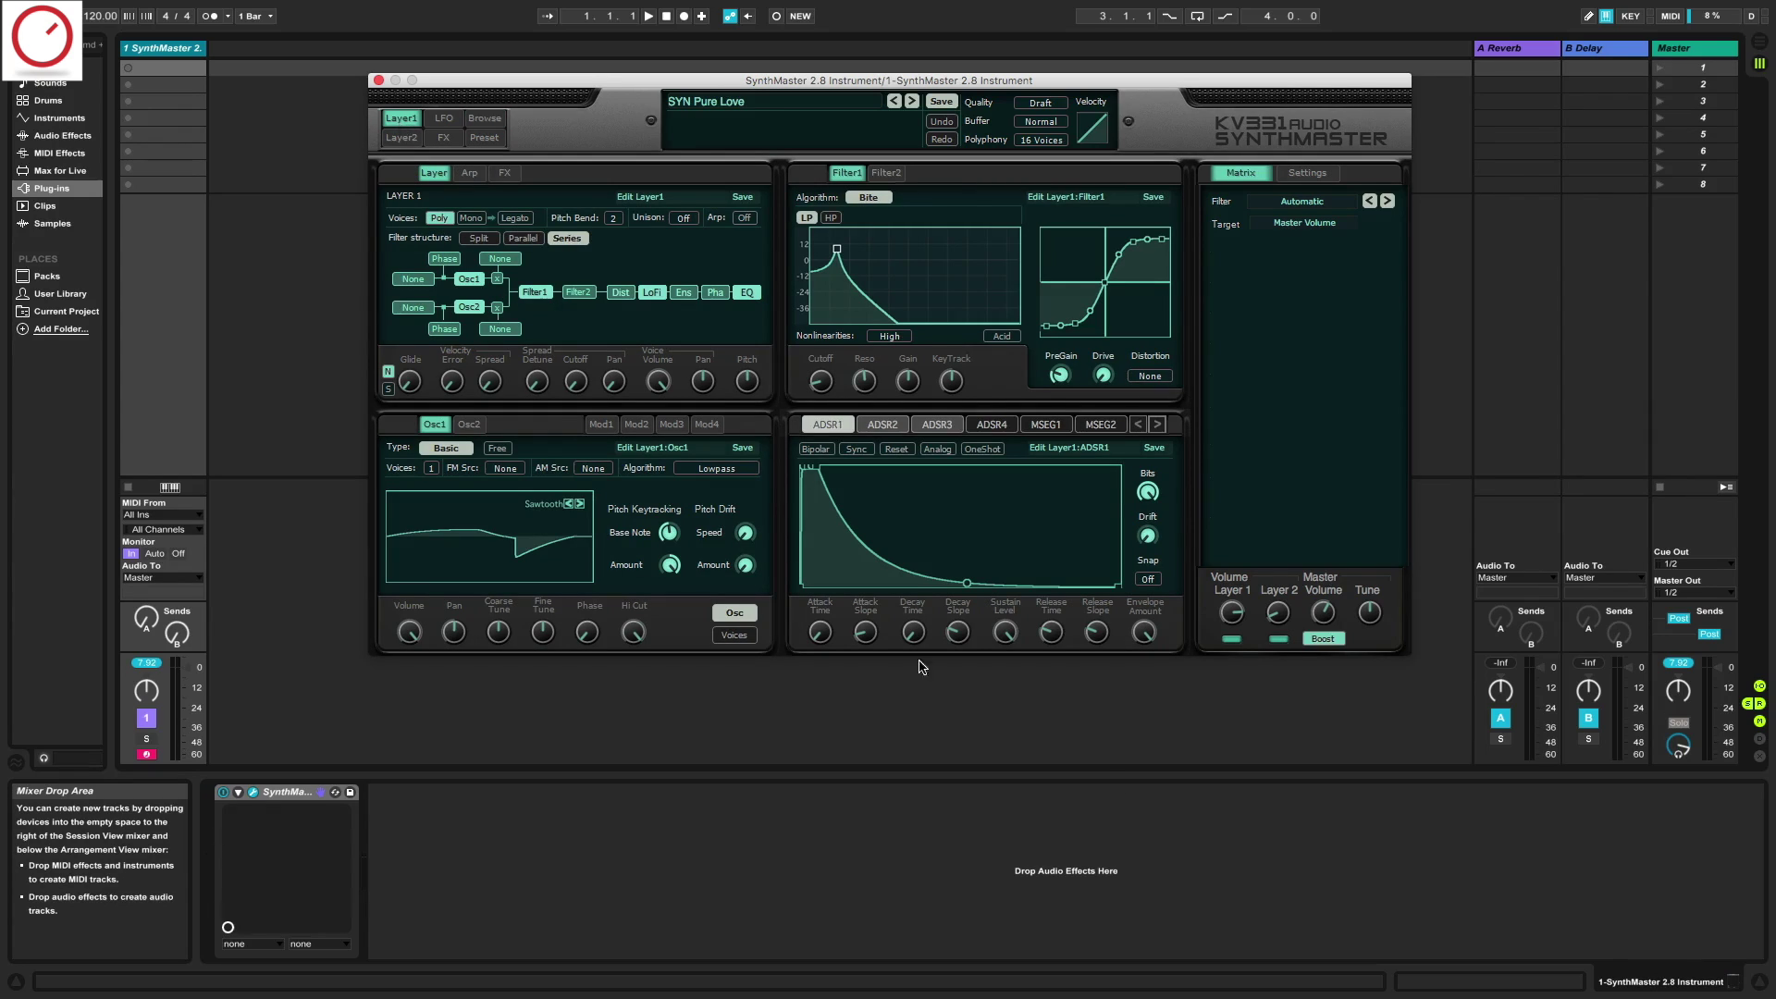